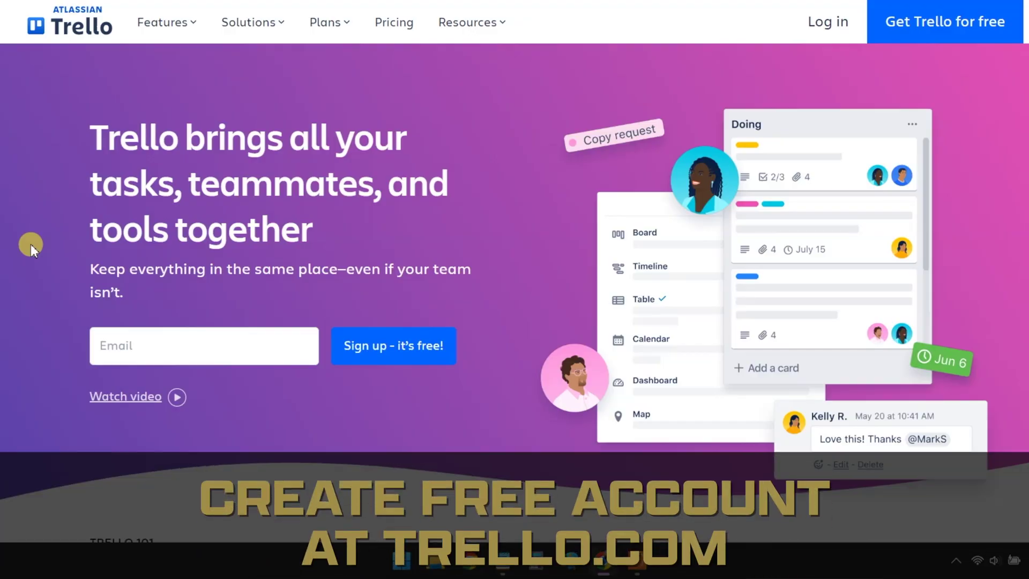
- Sign up for a free Trello account using an e-mail address
left_click(879, 39)
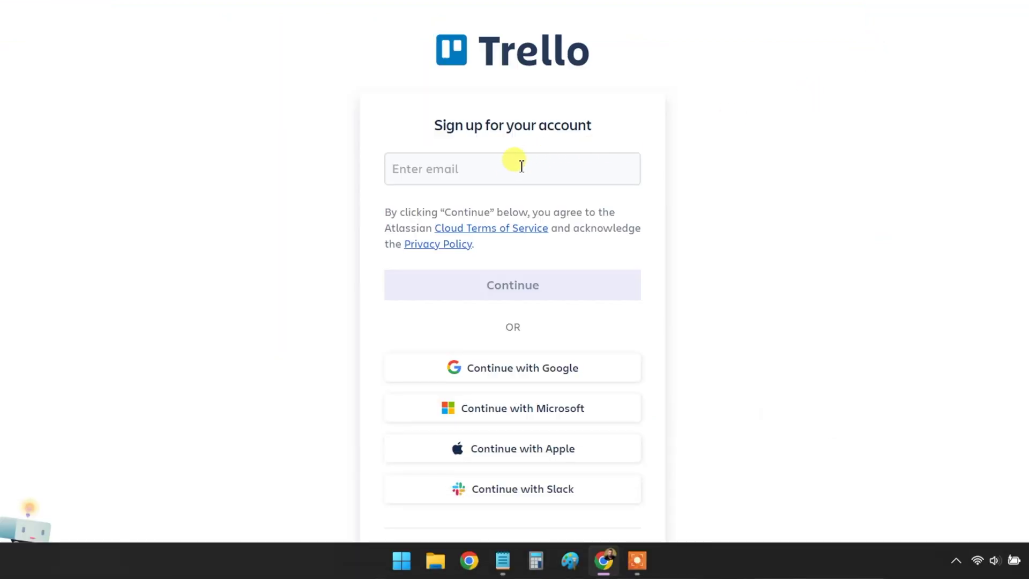
left_click(517, 167)
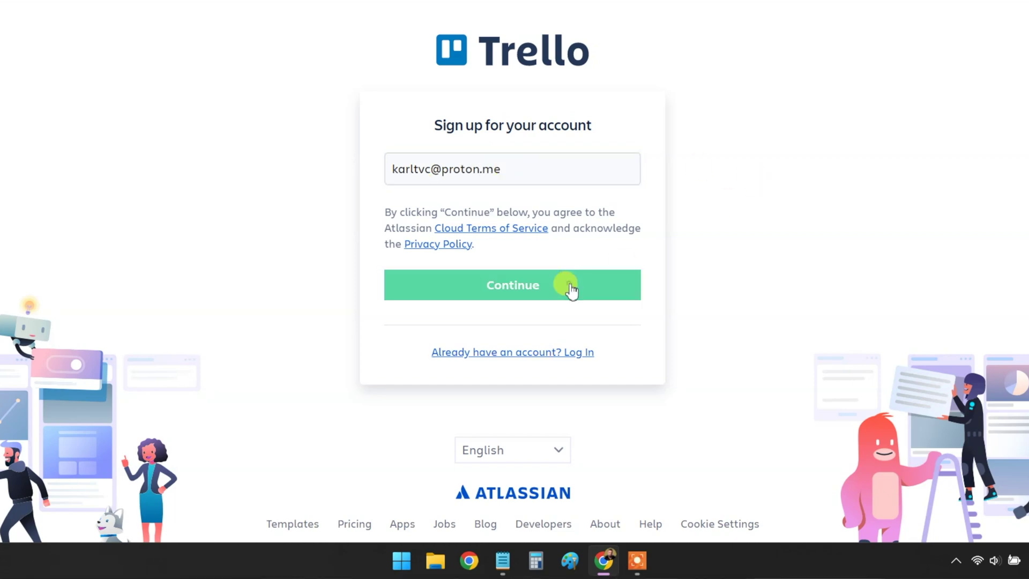
left_click(567, 284)
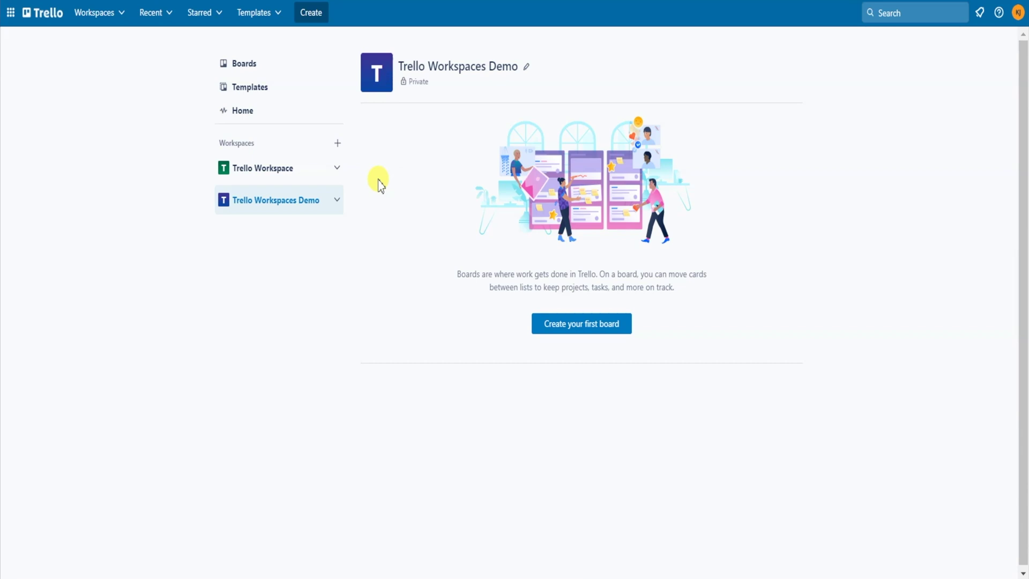
- Create the workspace 'Personal Productivity' of type Other, skipping member invitations
left_click(338, 144)
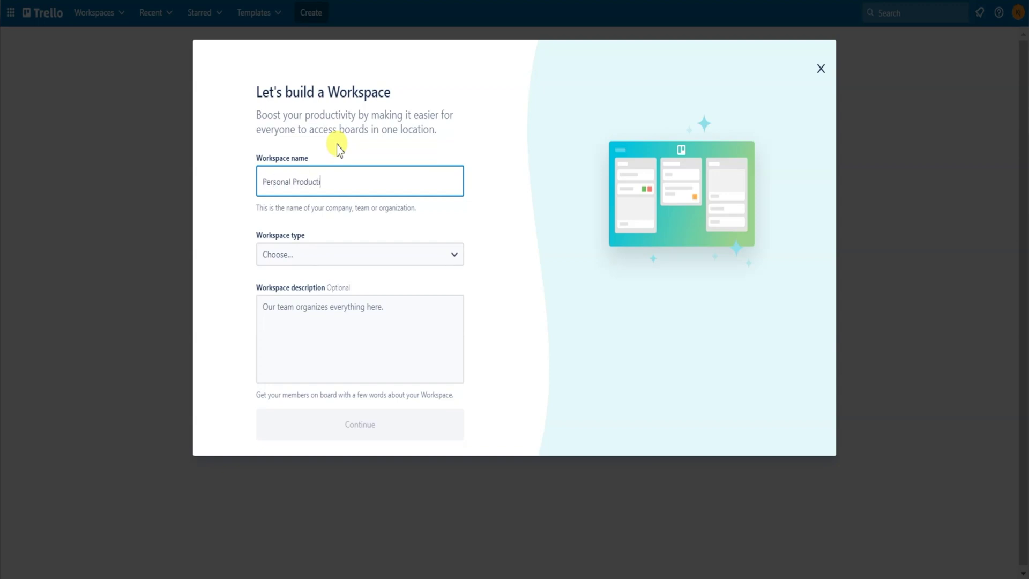
left_click(453, 253)
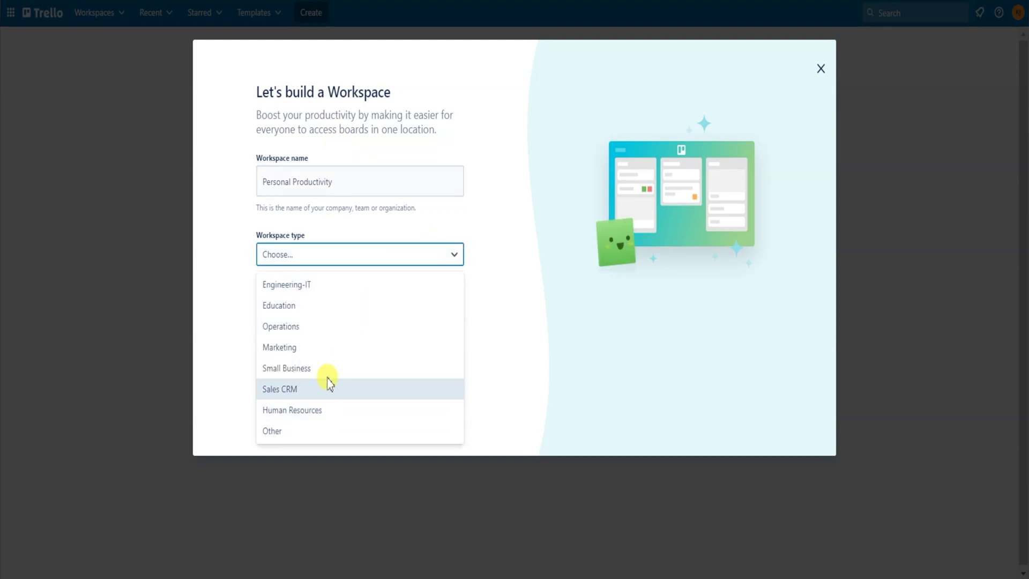
left_click(287, 430)
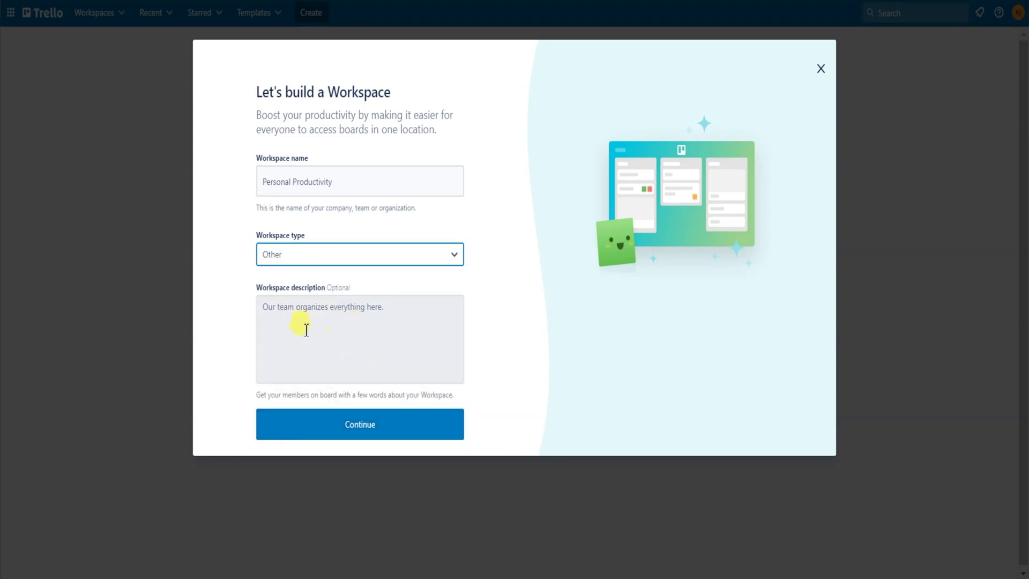
left_click(399, 421)
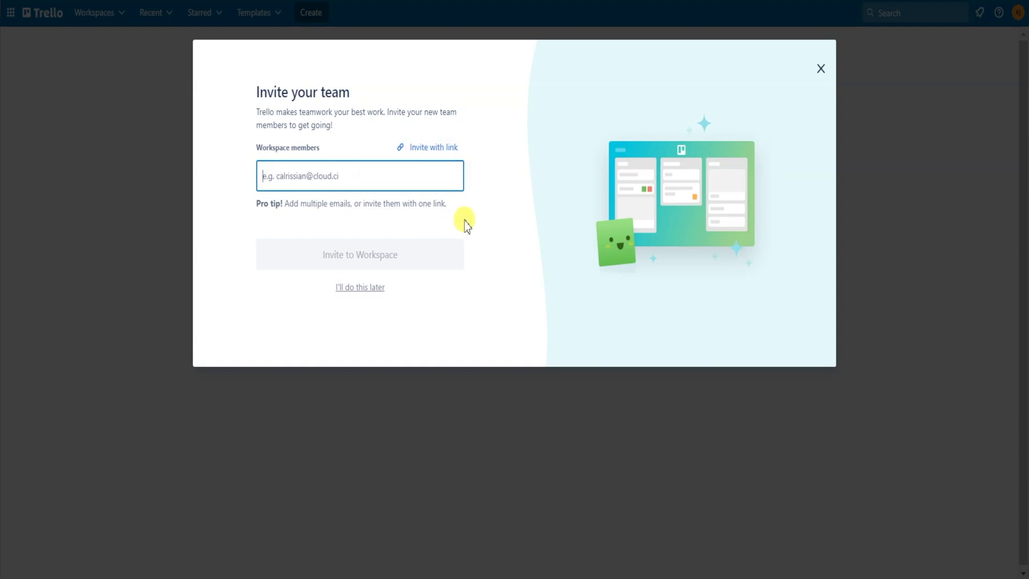
left_click(369, 289)
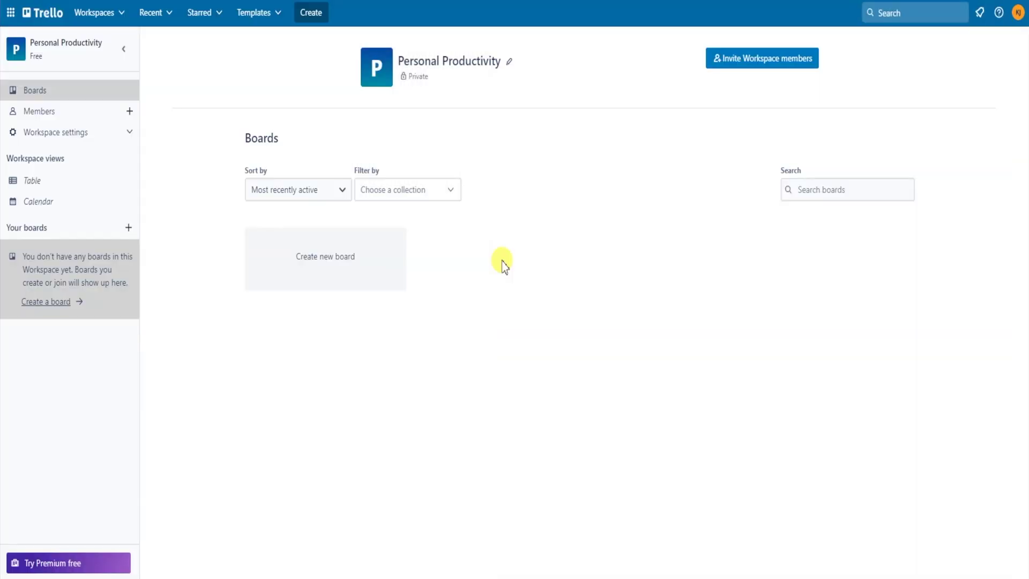
- Create a private board titled 'Get things Done' with a blue background
left_click(377, 278)
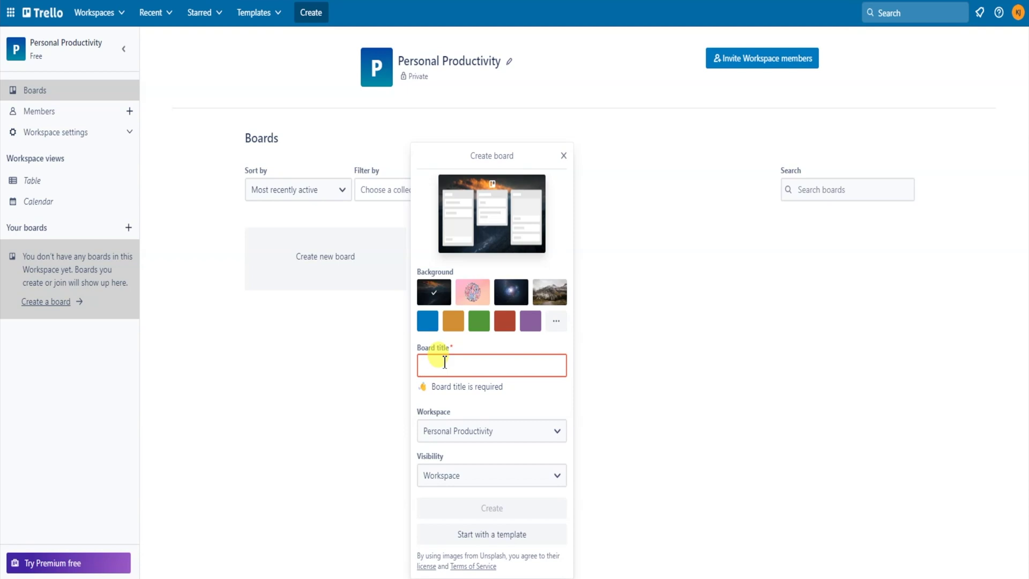
type("Get thing")
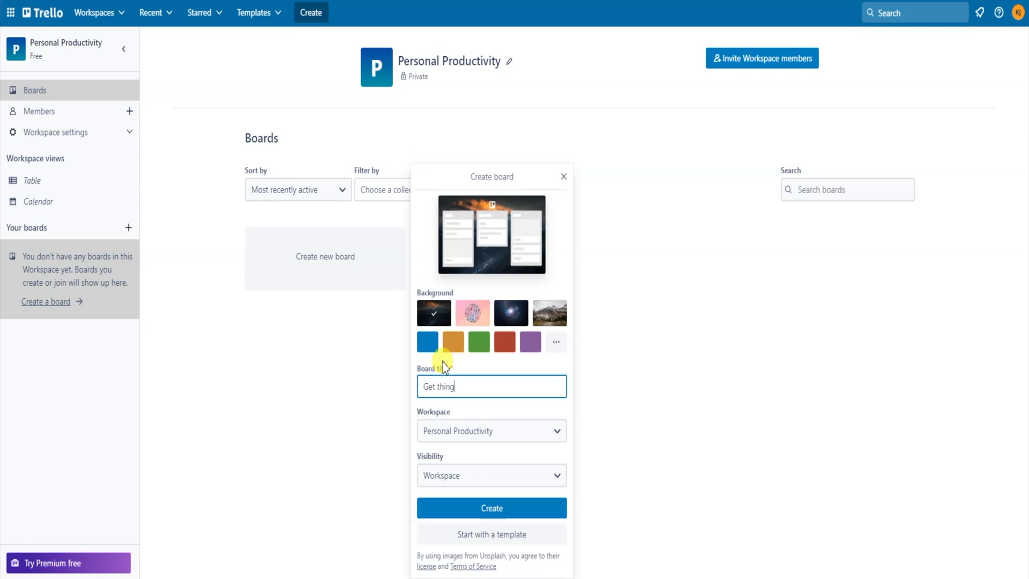
type("s Done")
left_click(432, 349)
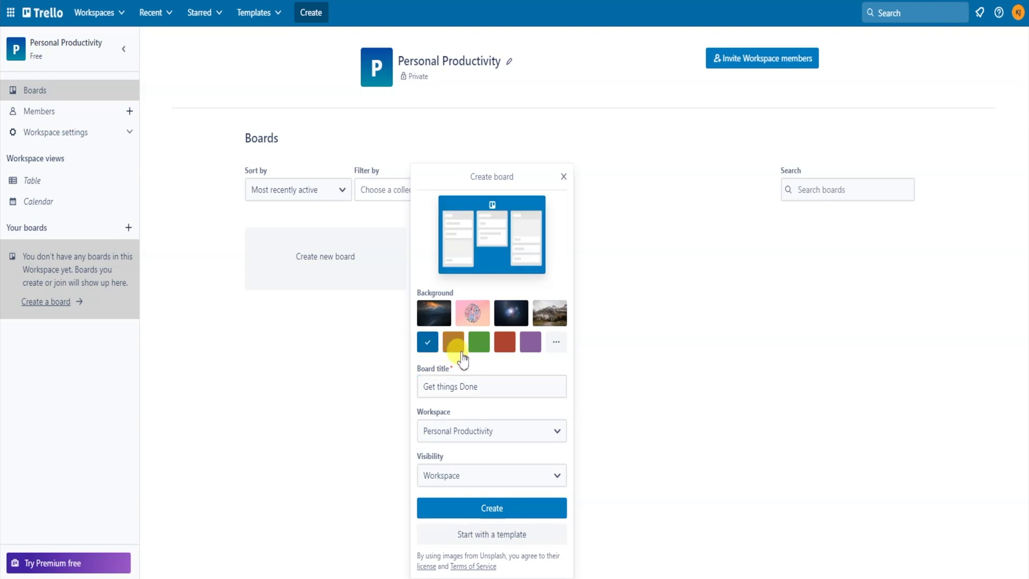
left_click(556, 475)
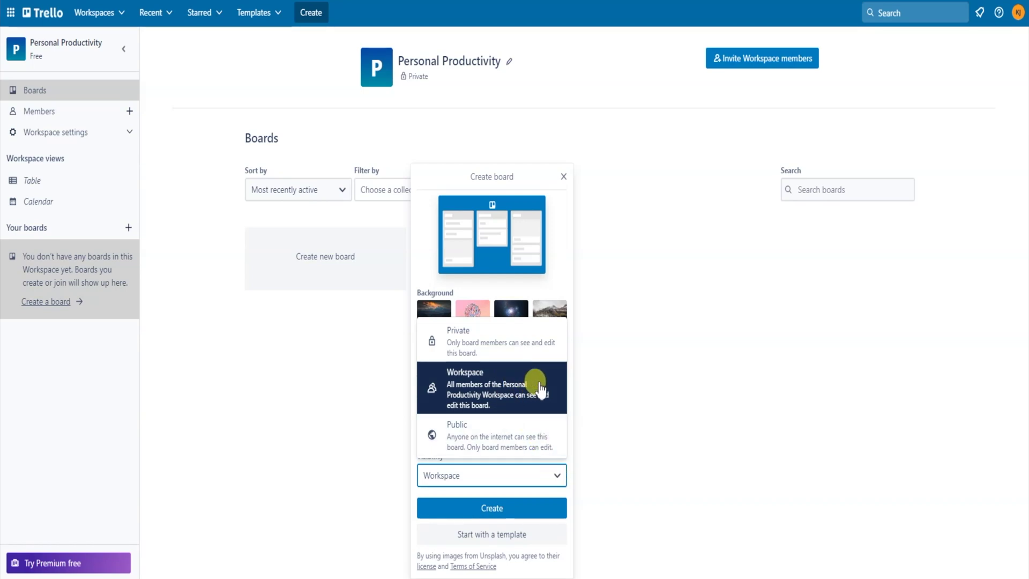
left_click(536, 360)
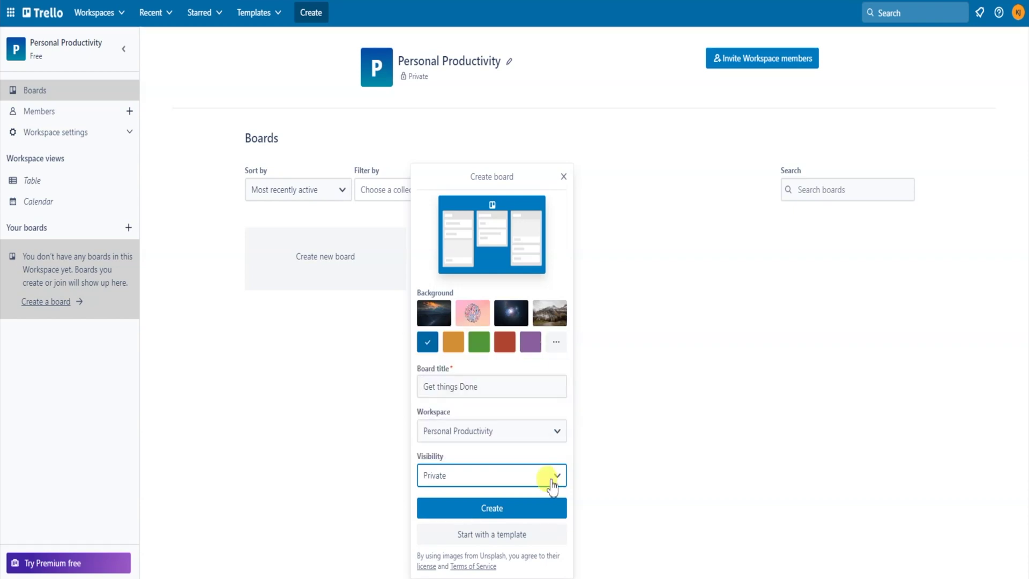
left_click(526, 511)
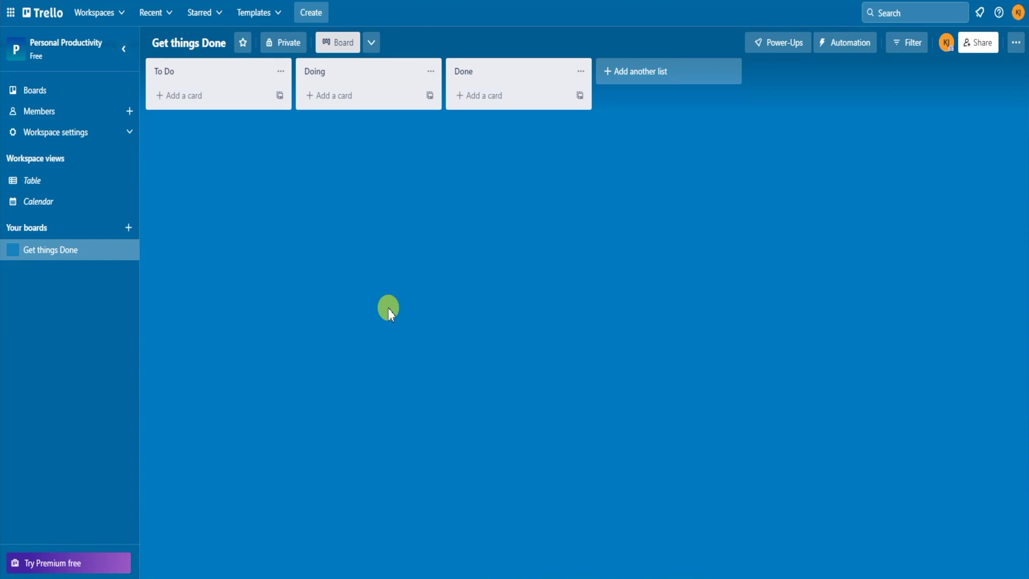
left_click(185, 70)
left_click(200, 73)
left_click_drag(200, 73, 138, 69)
left_click(301, 196)
left_click(638, 72)
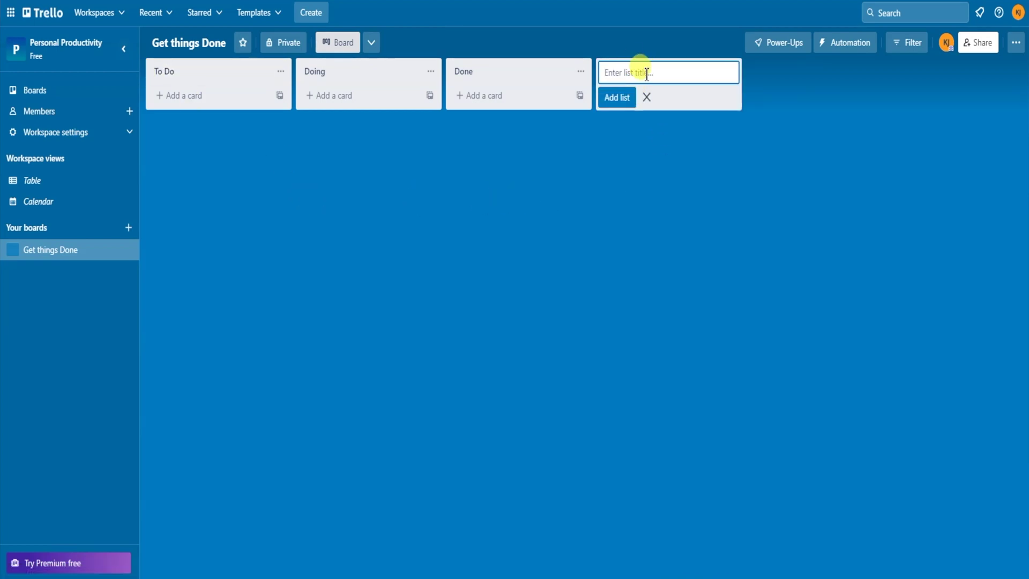
left_click(449, 243)
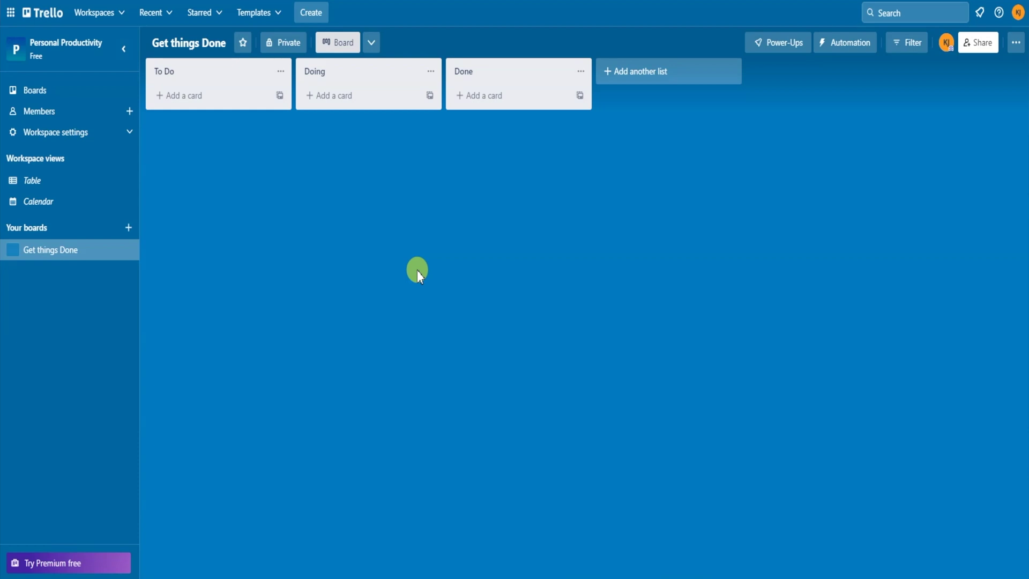
- Add a 'Task 1' card to To Do and drag it through Doing and Done back to To Do
left_click(194, 96)
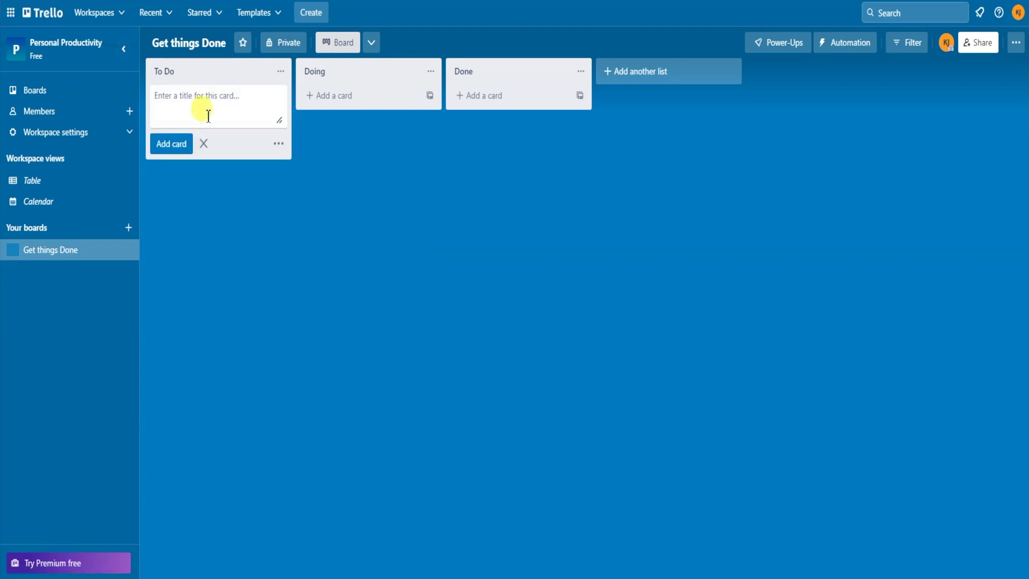
type("Task 1")
key("Return")
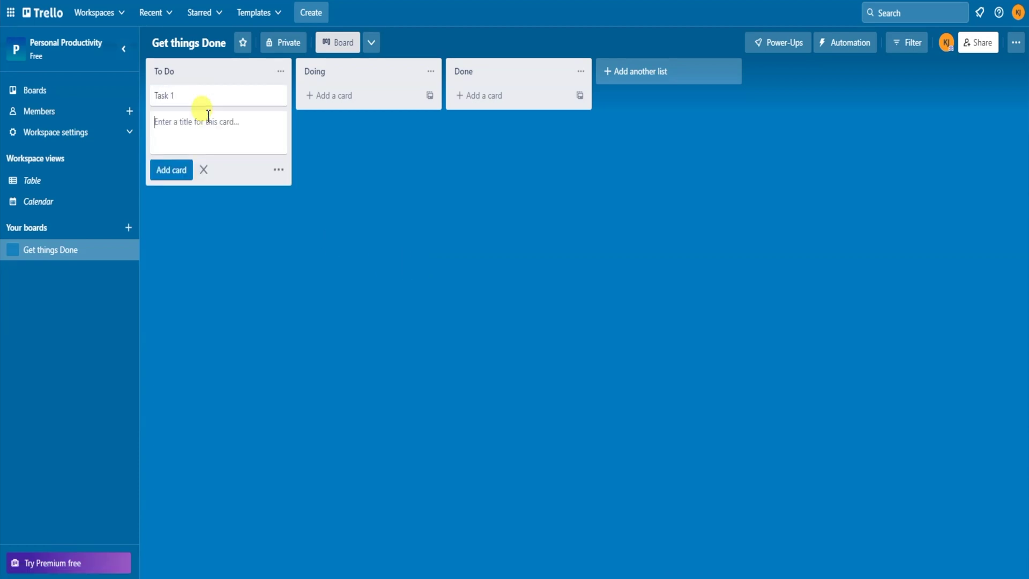
left_click(253, 339)
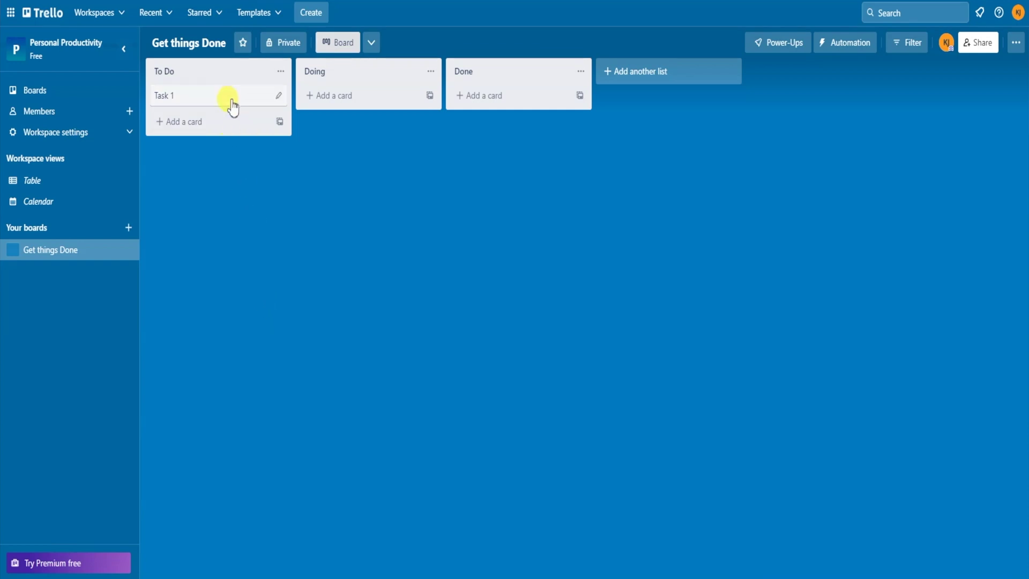
left_click_drag(230, 106, 439, 266)
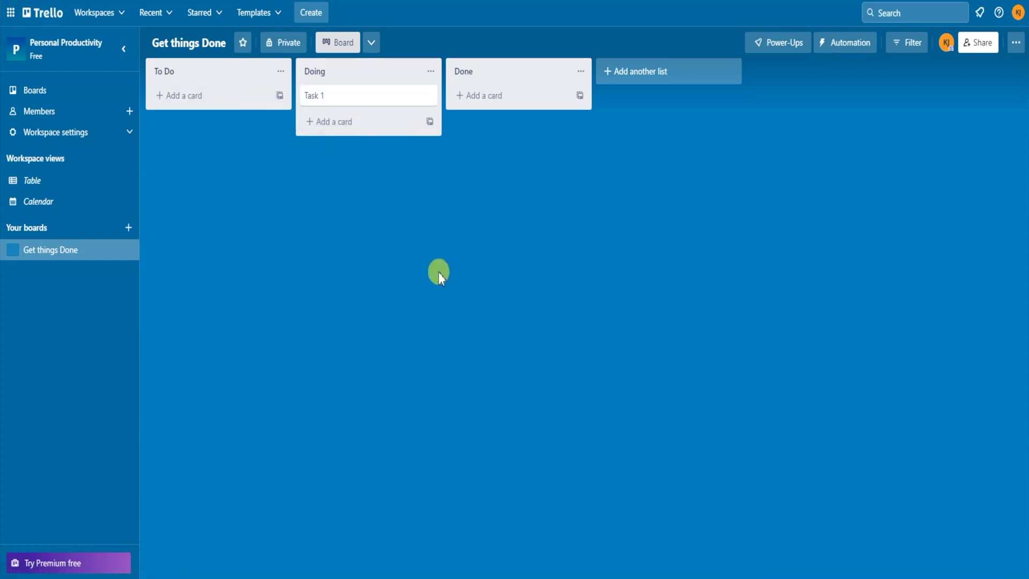
left_click_drag(367, 97, 438, 122)
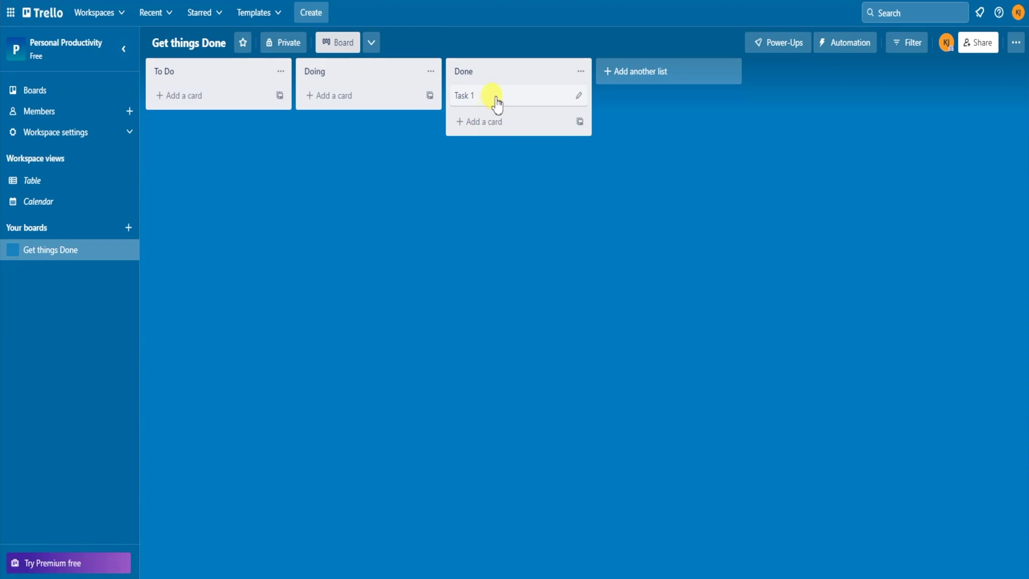
left_click_drag(495, 102, 225, 134)
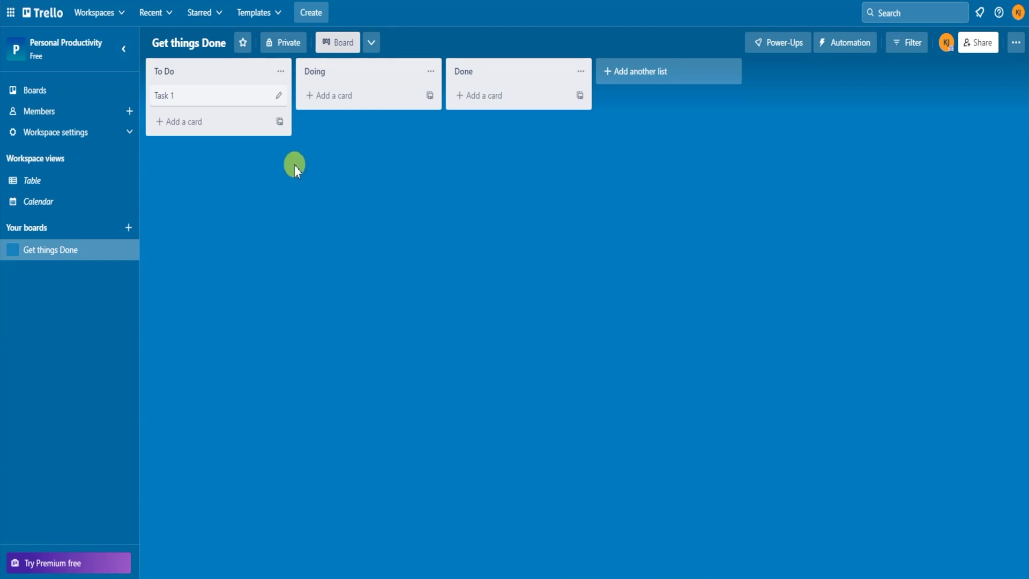
- Archive the Task 1 card from its quick-edit menu
left_click(278, 96)
left_click(309, 260)
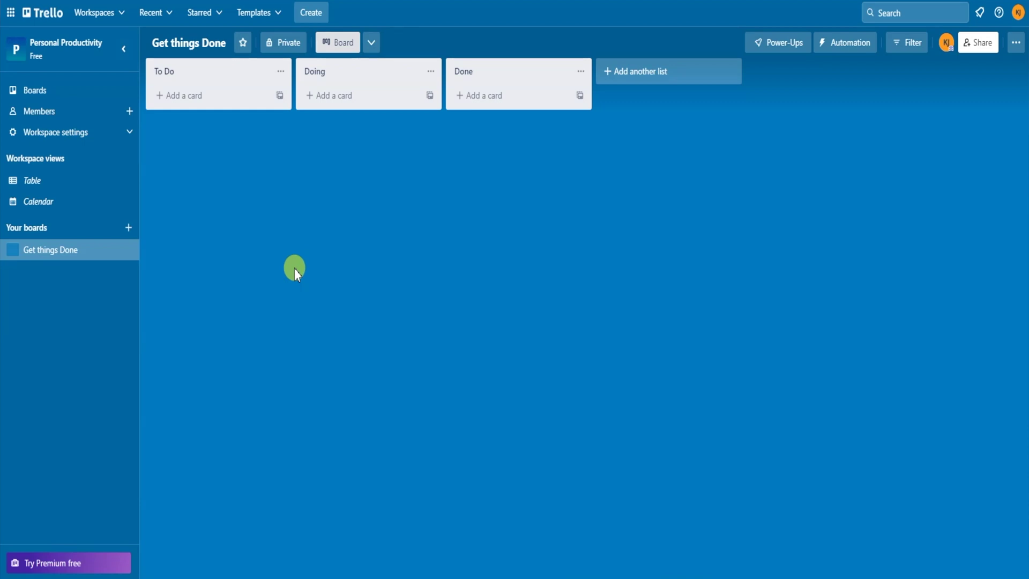
left_click(208, 102)
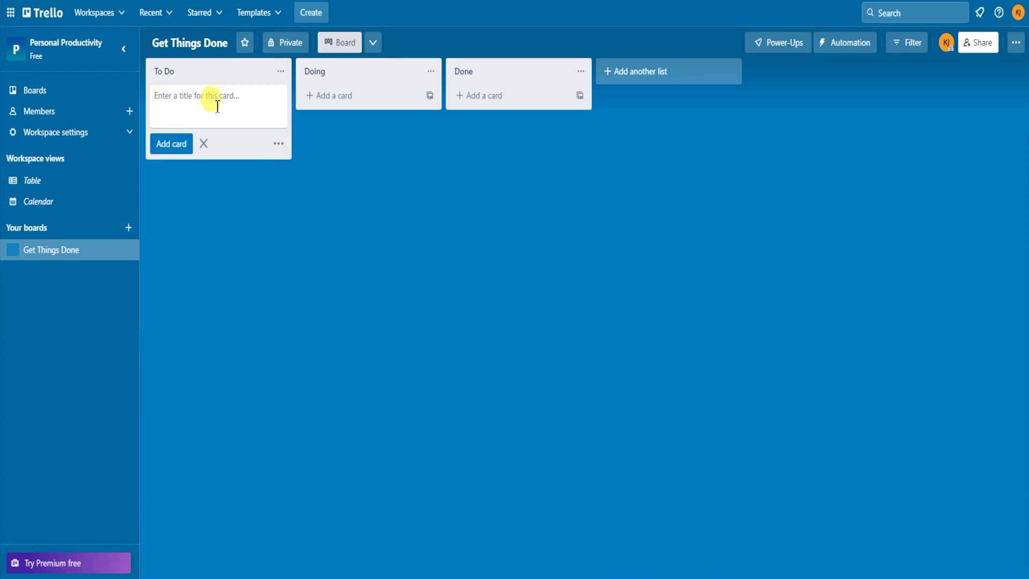
- Add To Do cards 'Create New Content Calendar', 'Make new SOP for business' and 'Film 3x YouTube Videos'
type("Create New Content Calendar")
key("Return")
type("Make new SOP for business")
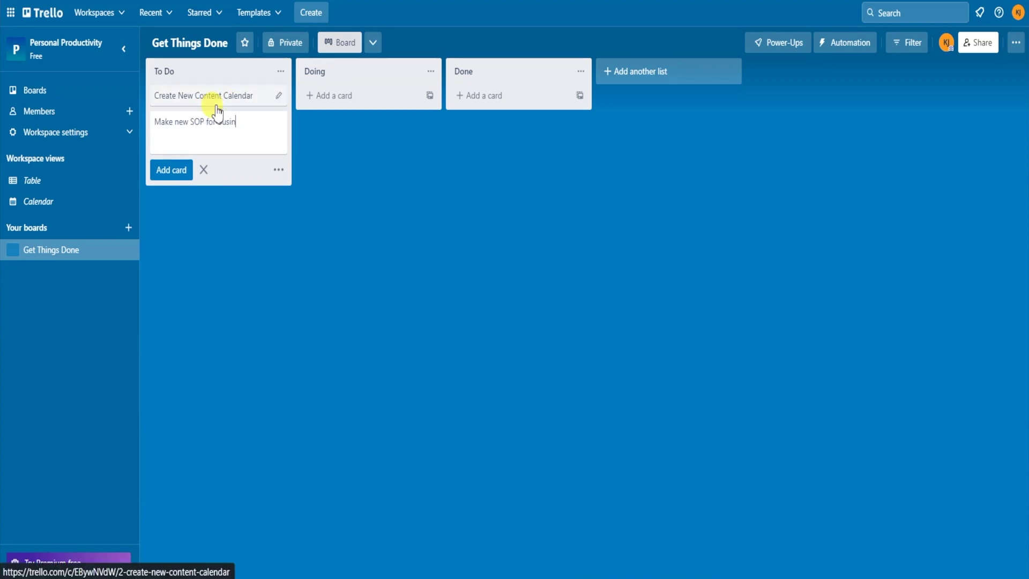
key("Return")
type("Film 3x YouTube Videos")
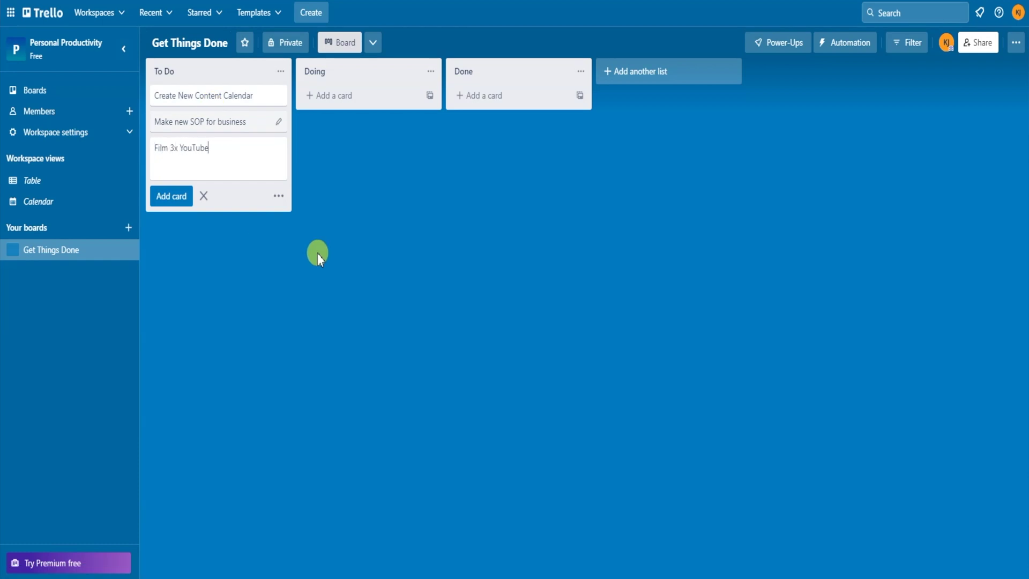
key("Return")
- Add cards 'Research new projects', 'Send out all event invitations' and 'Approve new project proposals'
type("Research new projects")
key("Return")
type("Send out all e")
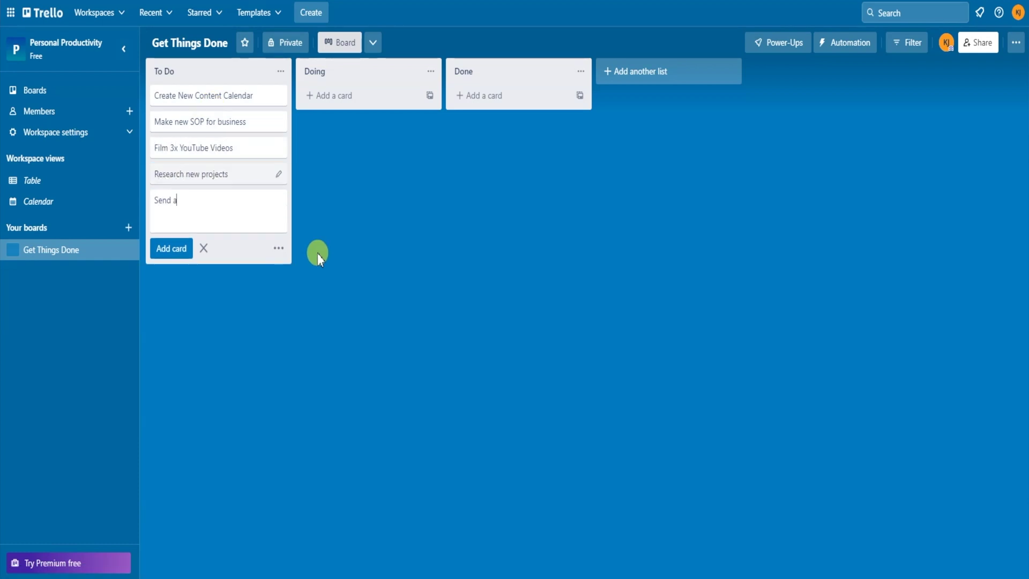
type("vent invitations")
key("Return")
type("Appr")
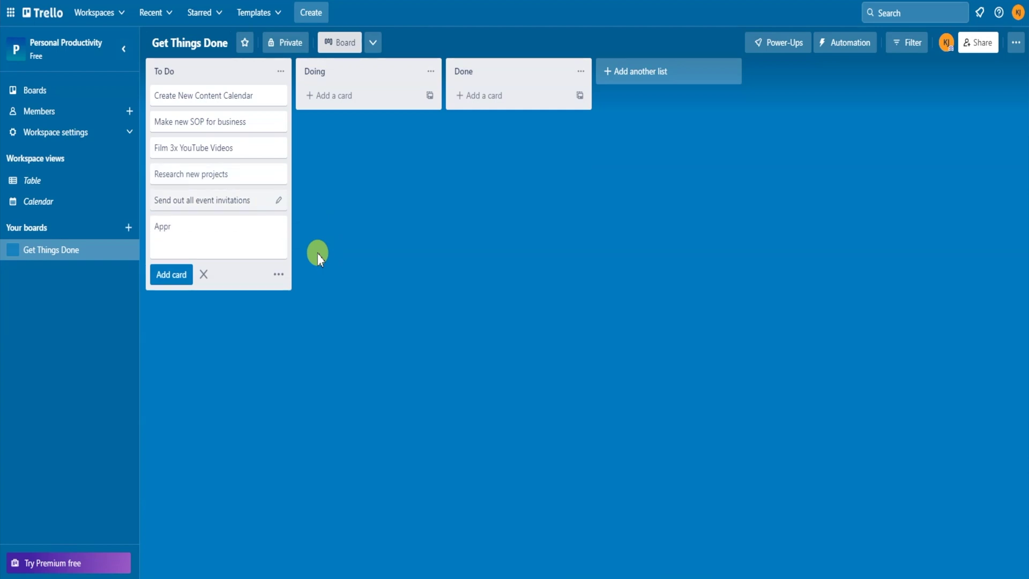
type("ove new project proposals")
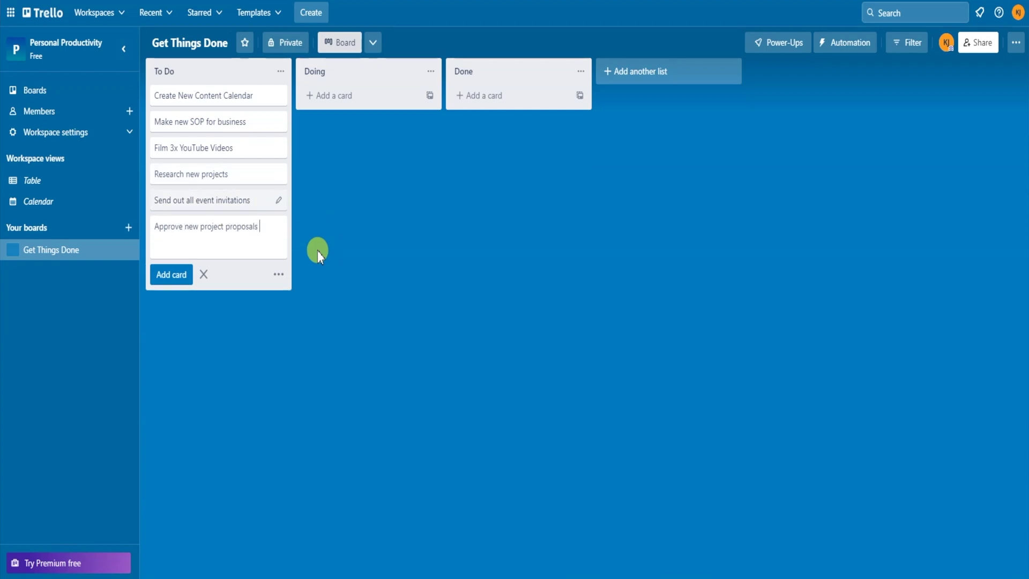
key("Return")
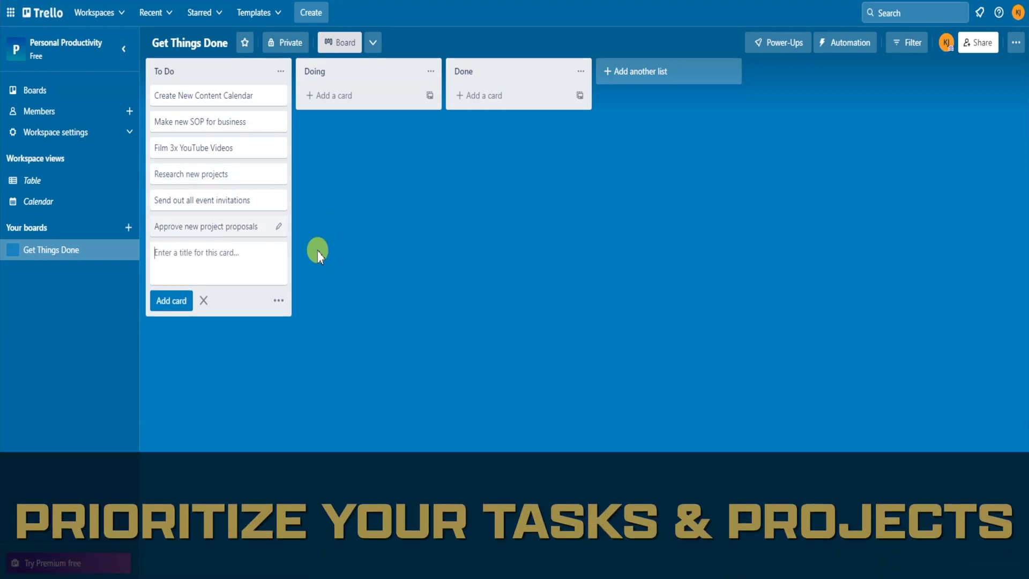
key("Escape")
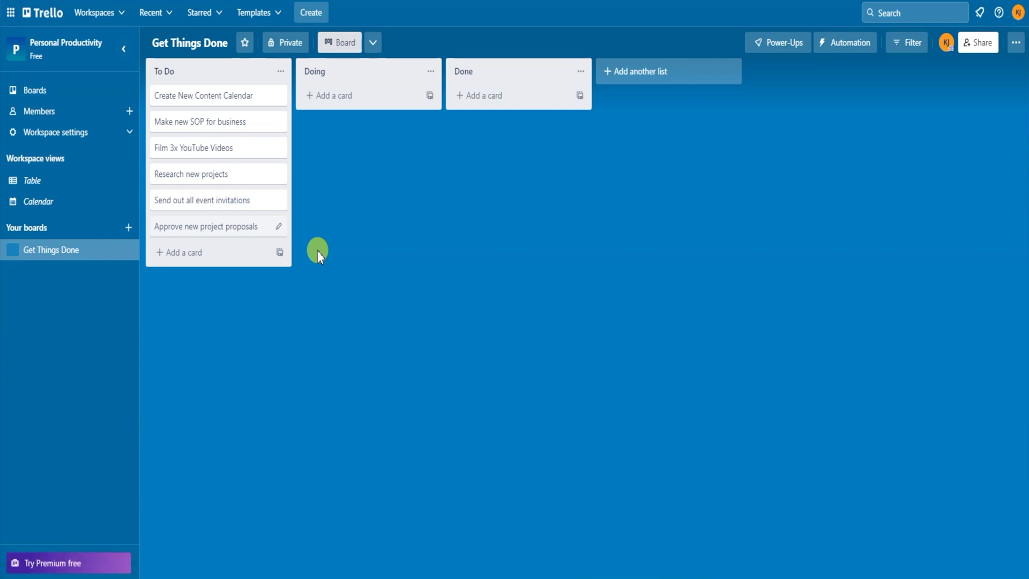
- Move Send out all event invitations and Film 3x YouTube Videos to Doing, Create New Content Calendar to Done
left_click_drag(214, 95, 342, 99)
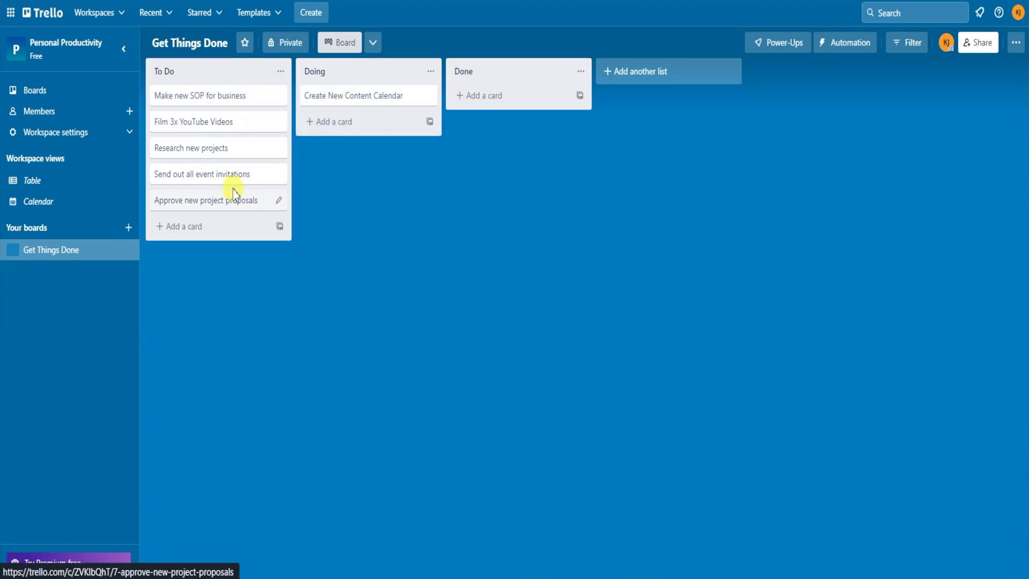
left_click_drag(204, 173, 367, 124)
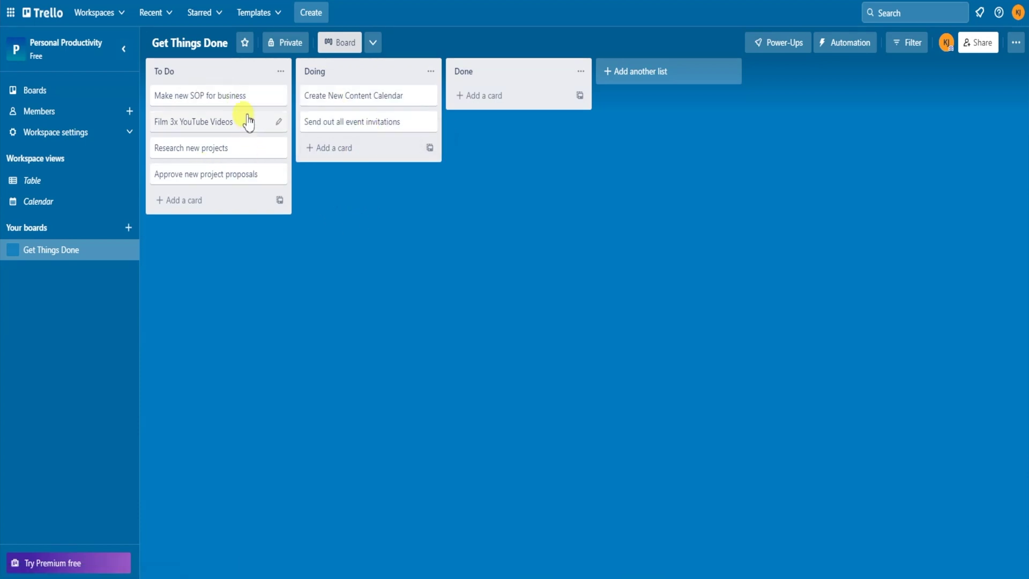
left_click_drag(249, 124, 391, 220)
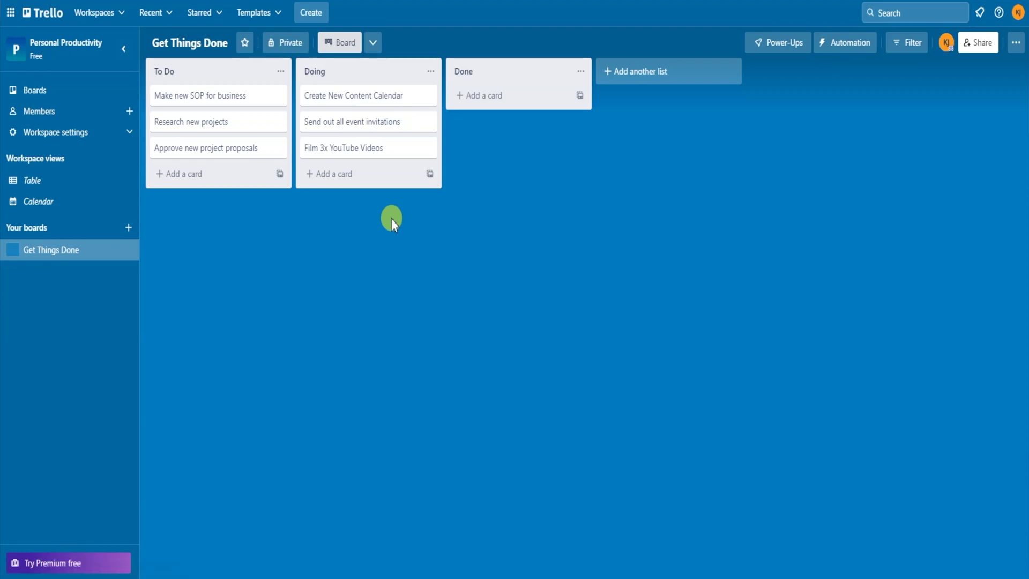
left_click_drag(377, 103, 492, 121)
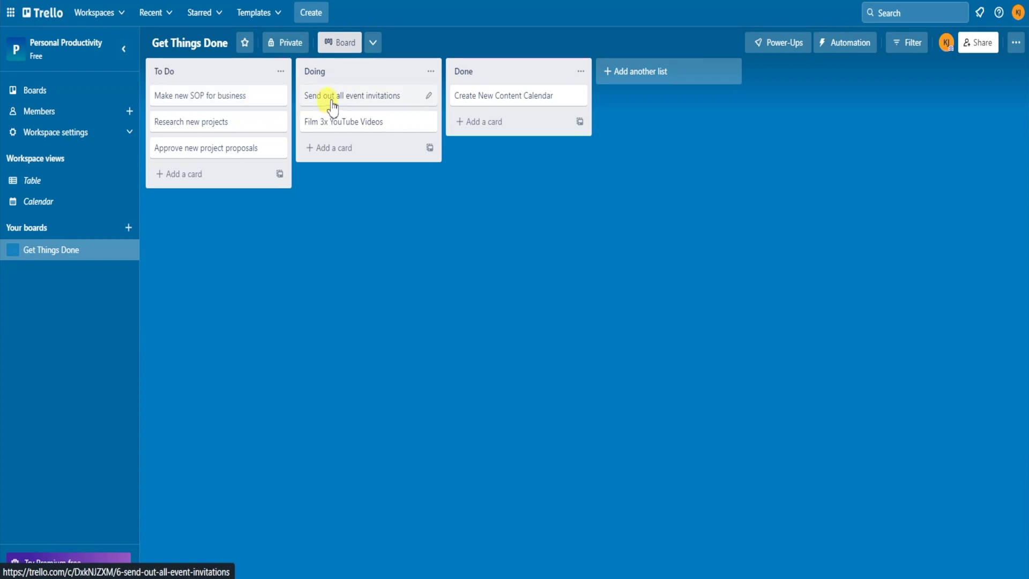
- Open the Research new projects card and retitle it 'Research New Projects'
left_click(229, 125)
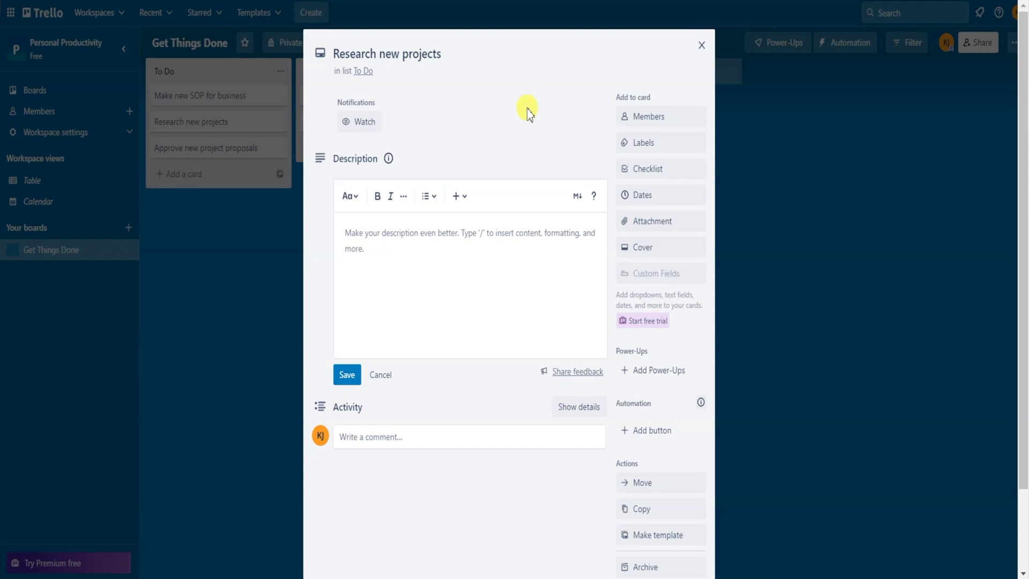
left_click(385, 55)
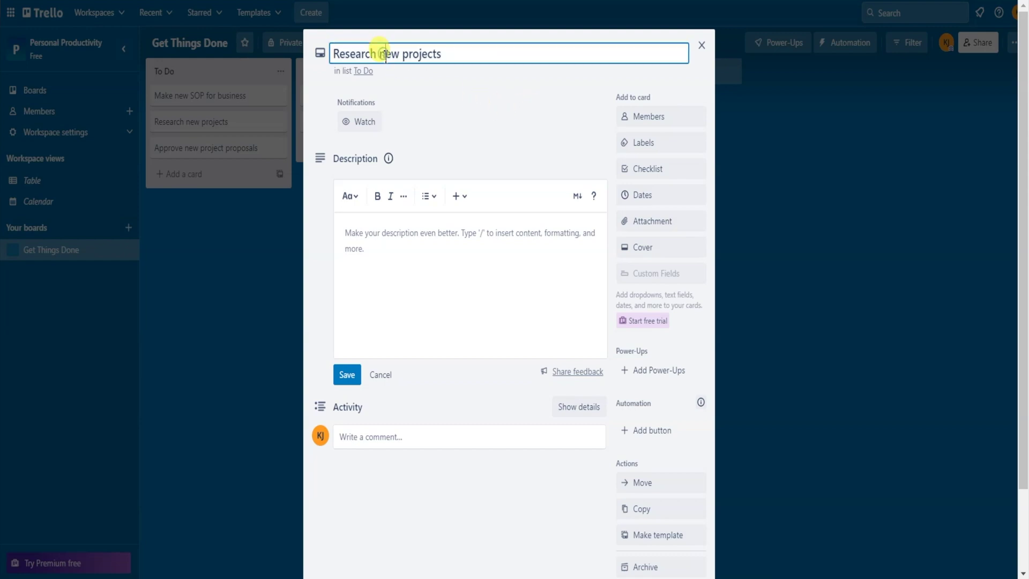
key("BackSpace")
type("N")
left_click(412, 55)
key("BackSpace")
type("P")
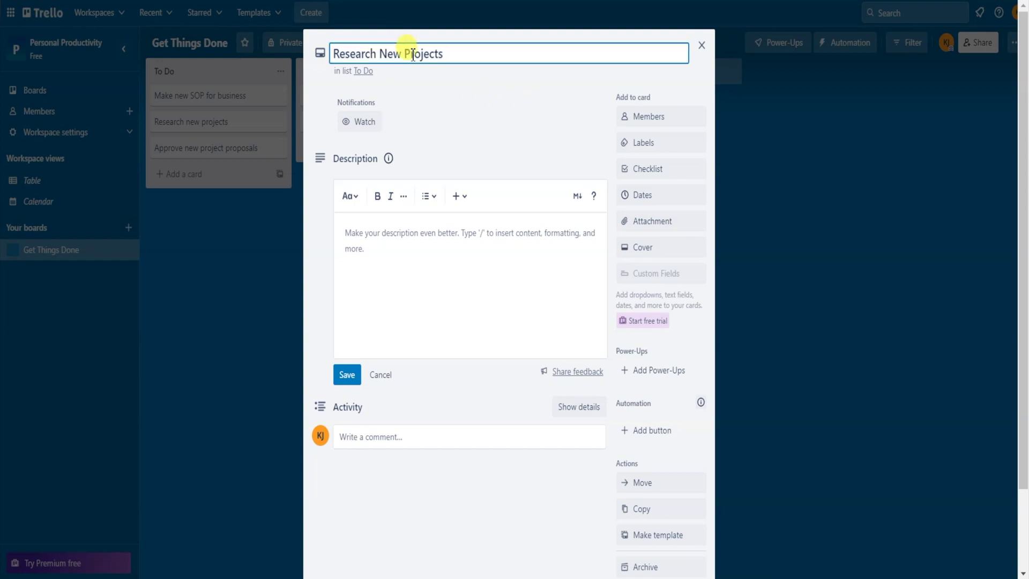
left_click(491, 86)
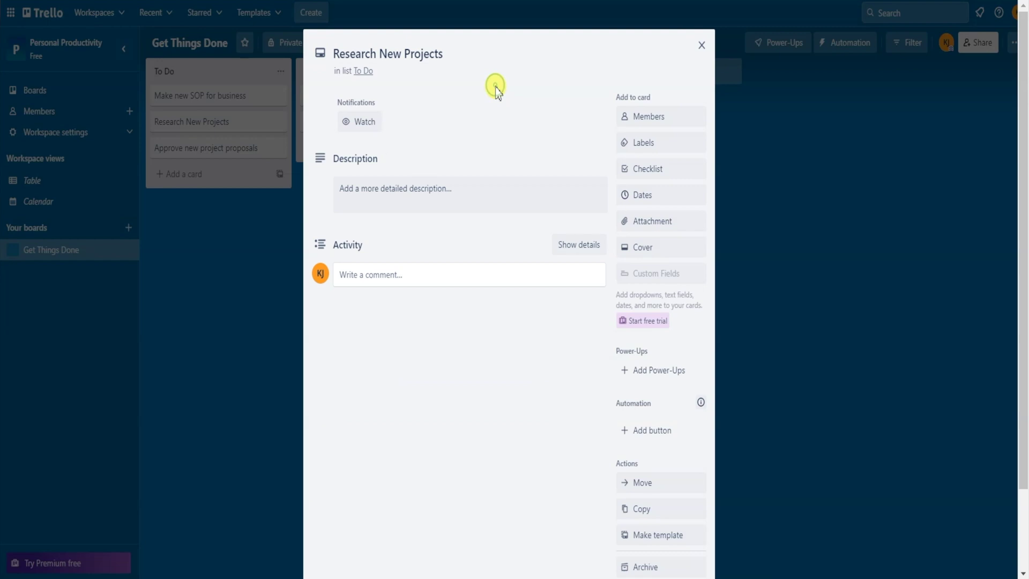
- Start the card description with 'Add notes and details in here'
left_click(424, 201)
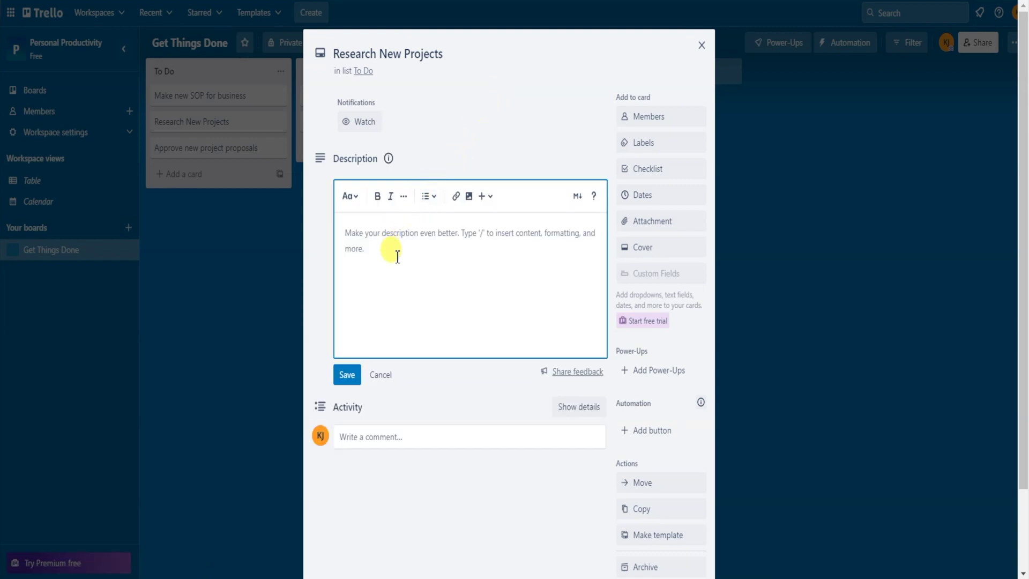
type("Add notes and detai")
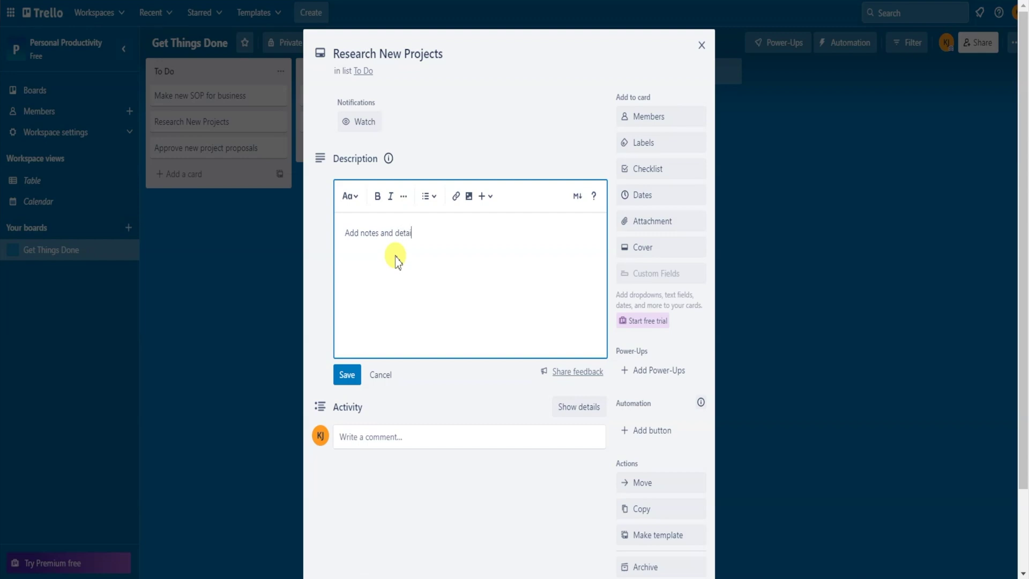
type("ls in here")
key("Return")
left_click(342, 370)
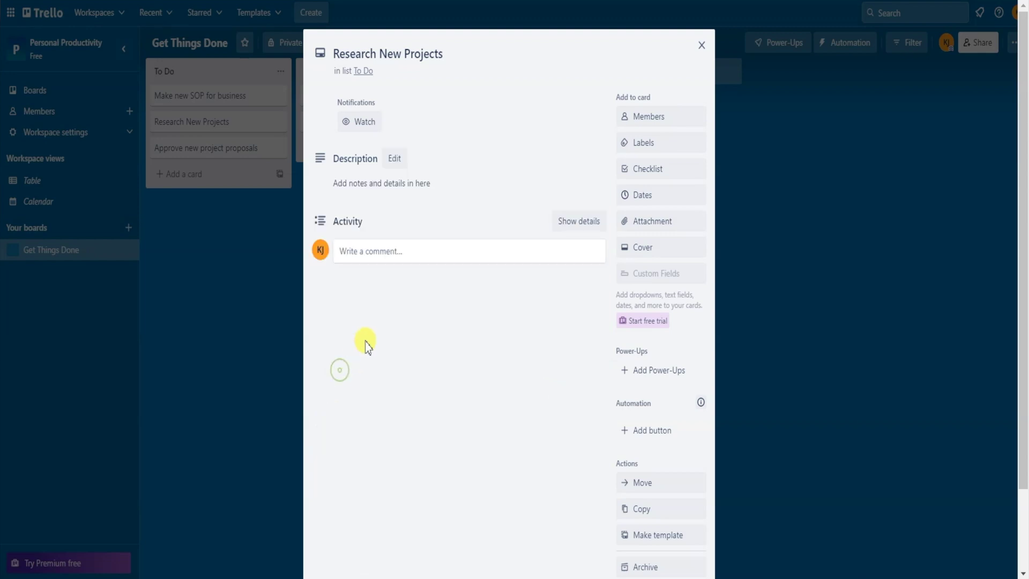
- Add 'Team Notes:' followed by Step 1, Step 2 and Step 3 lines to the description
left_click(454, 183)
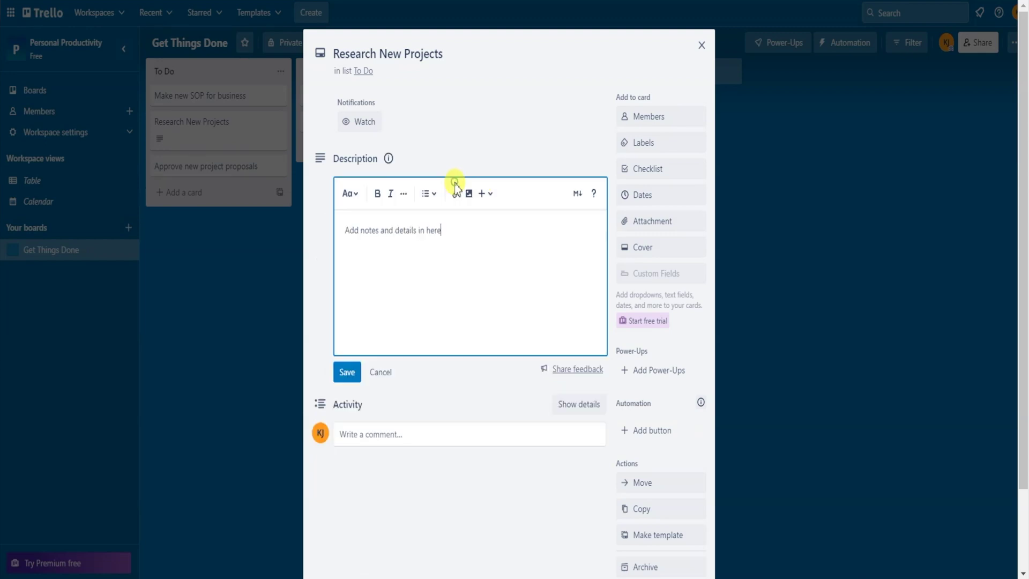
key("Return")
type("Team Notes:")
key("Return")
type("Step 1")
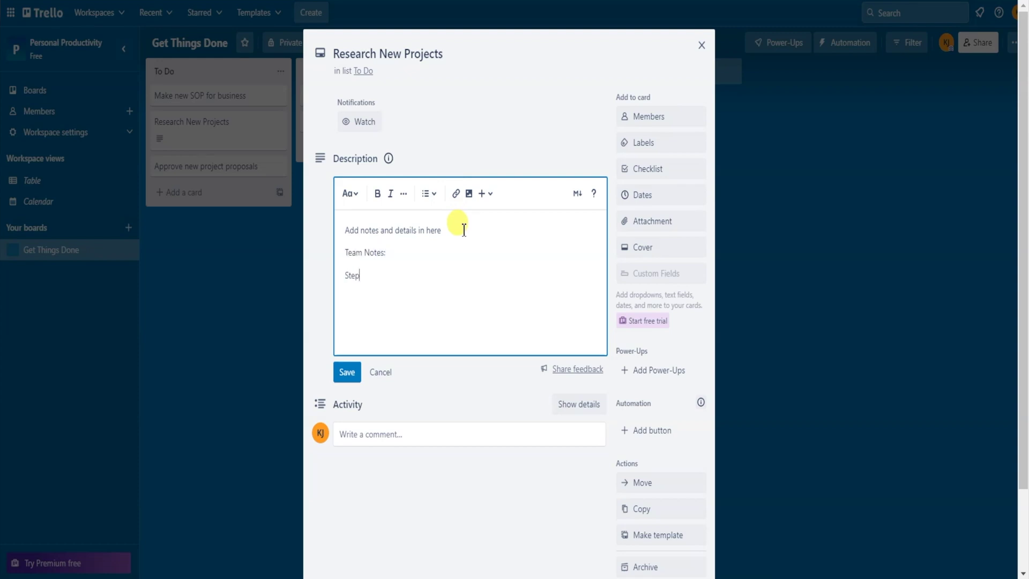
key("Return")
type("Step 2")
key("Return")
type("Step")
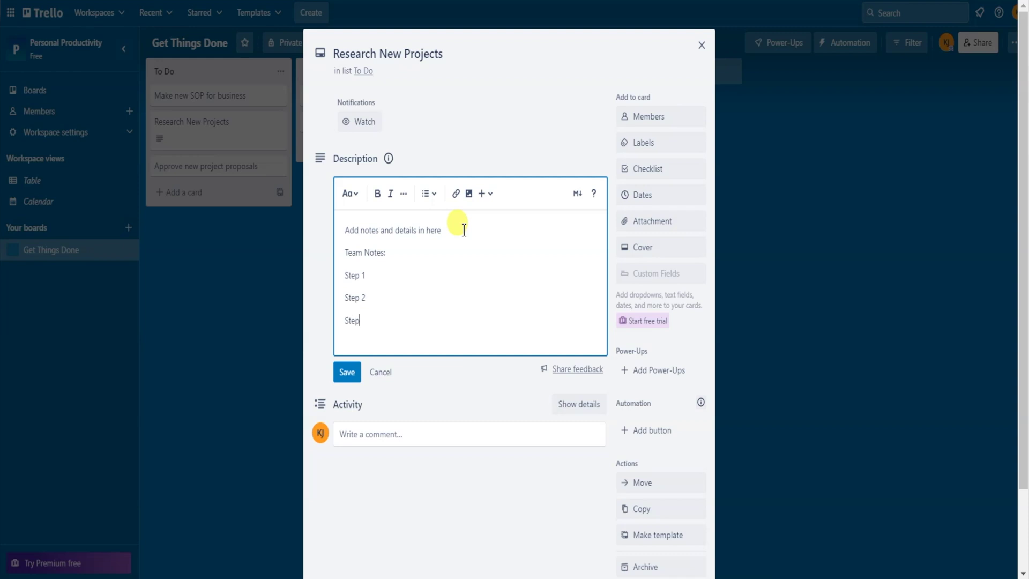
left_click(346, 371)
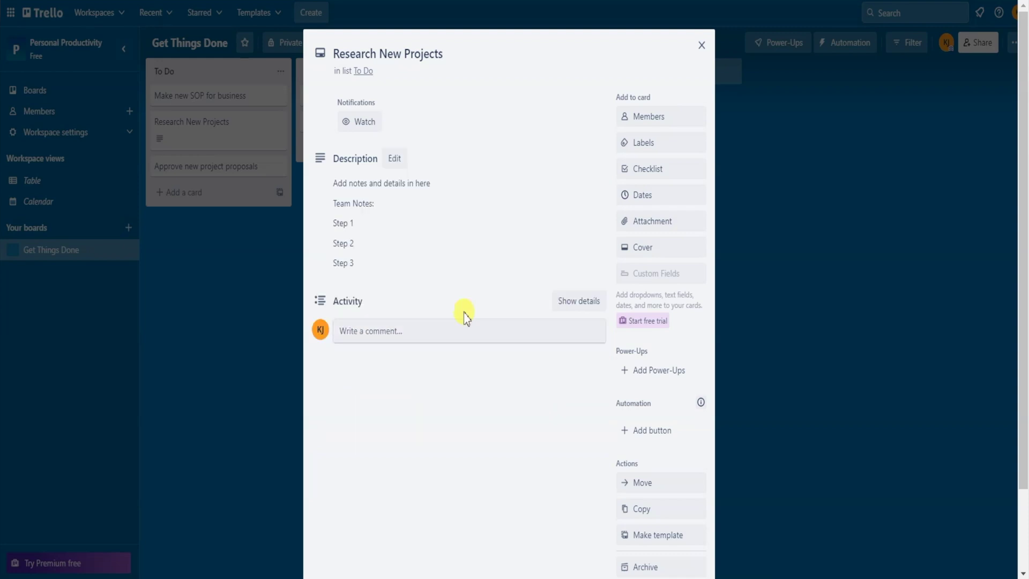
- Paste the Viable Coach website link below the steps and save the description
left_click(416, 270)
key("Return")
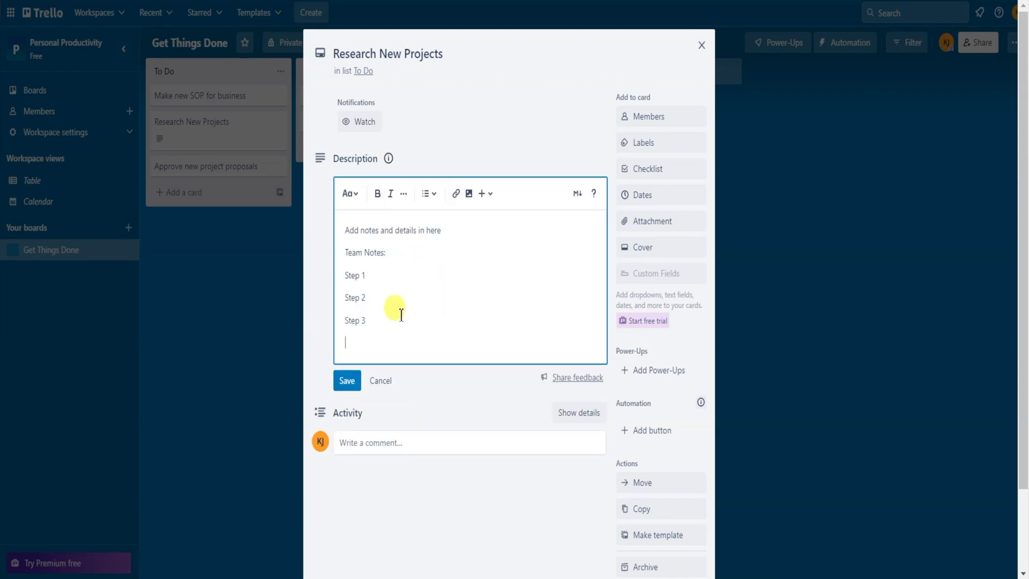
type("https://www.theviablecoach.com/")
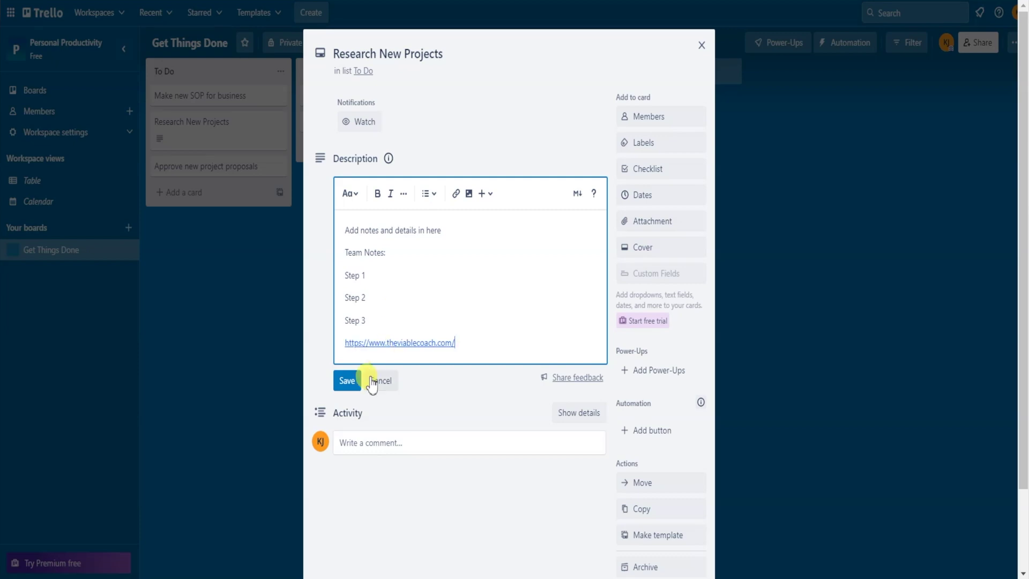
left_click(348, 381)
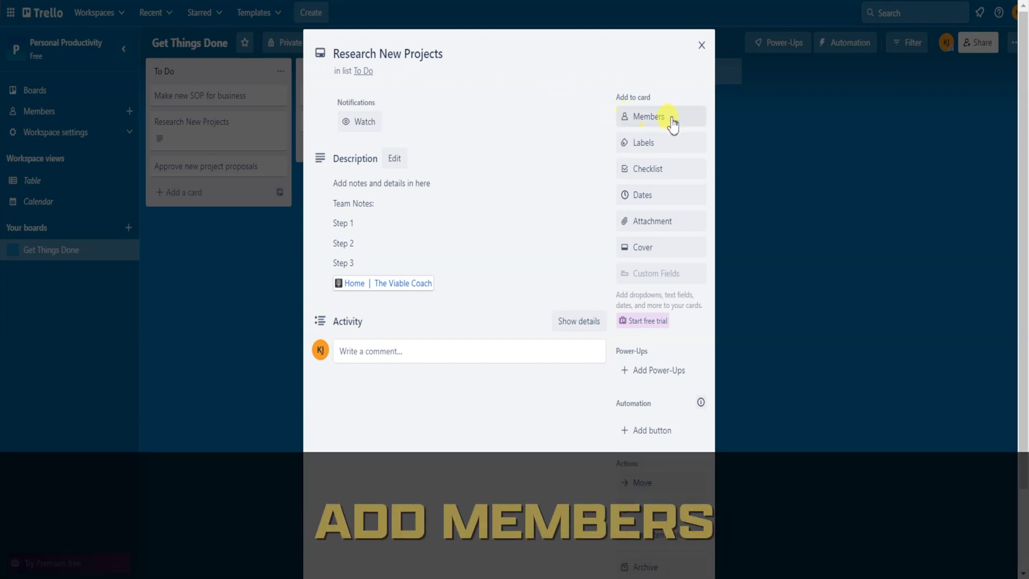
left_click(677, 118)
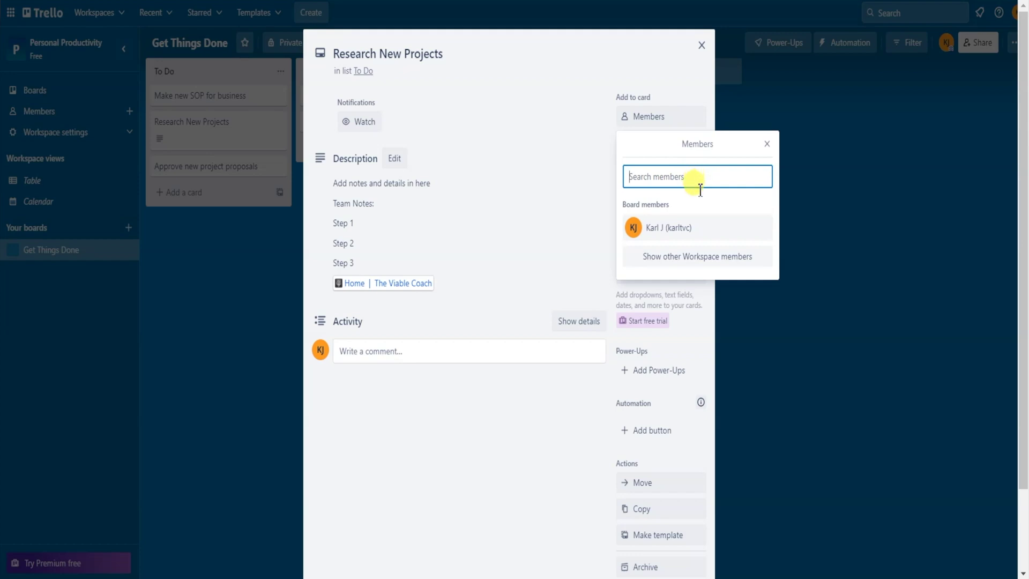
- Assign the sole board member to the Research New Projects card
left_click(660, 237)
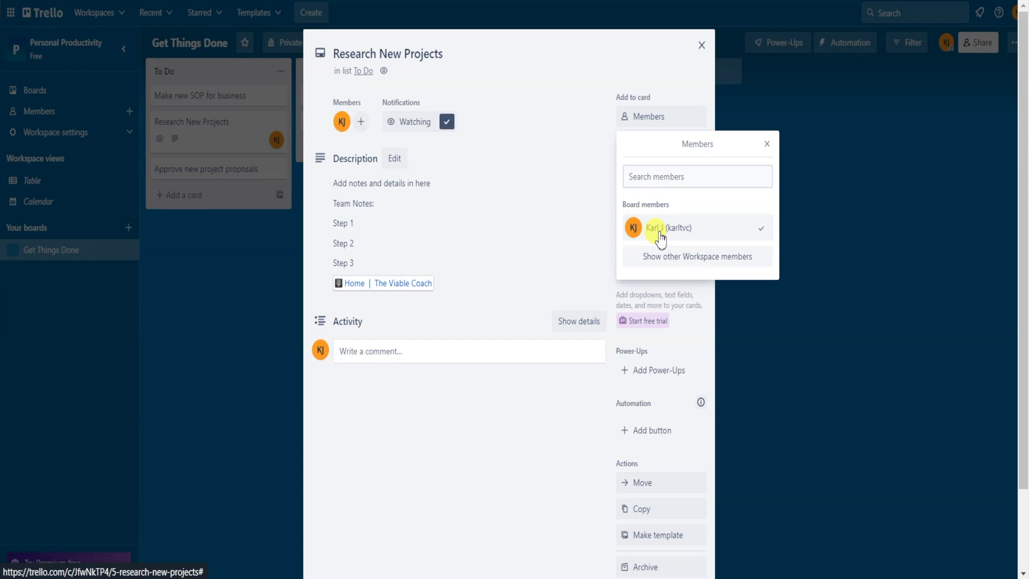
left_click(767, 145)
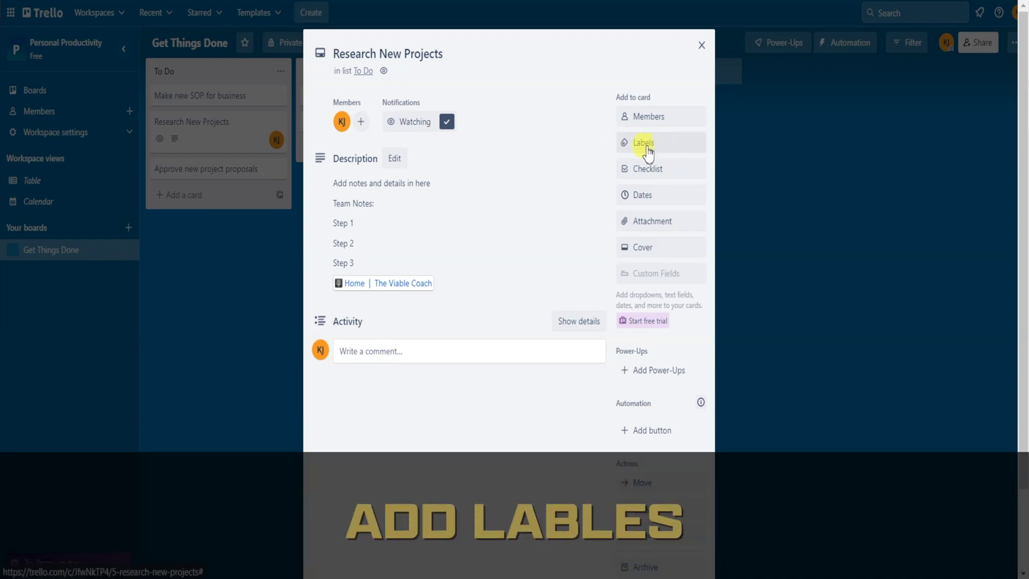
- Rename green, yellow, orange, purple labels to Content Creation, Admin Work, Marketing, Business Development
left_click(673, 149)
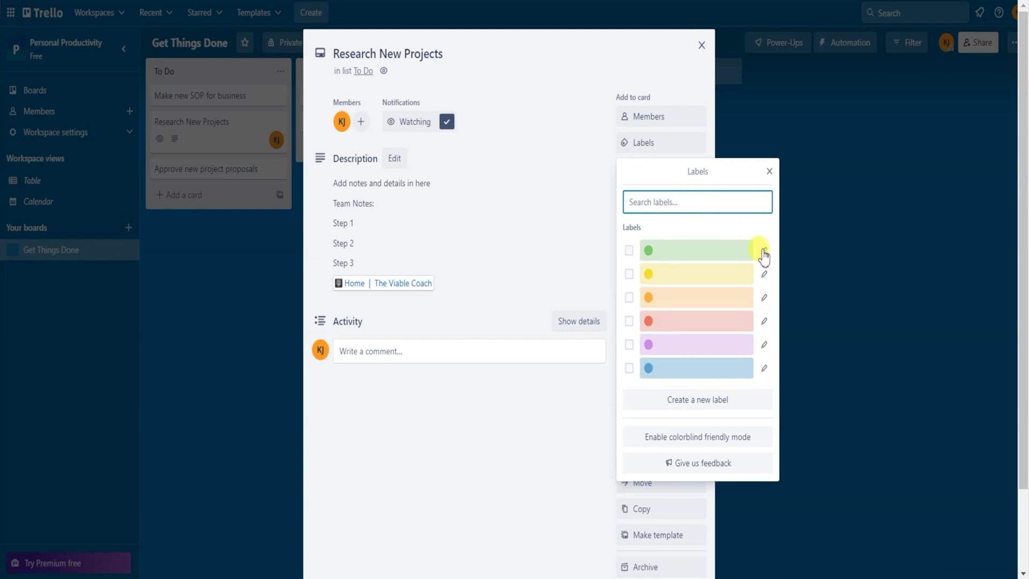
left_click(764, 251)
type("Con")
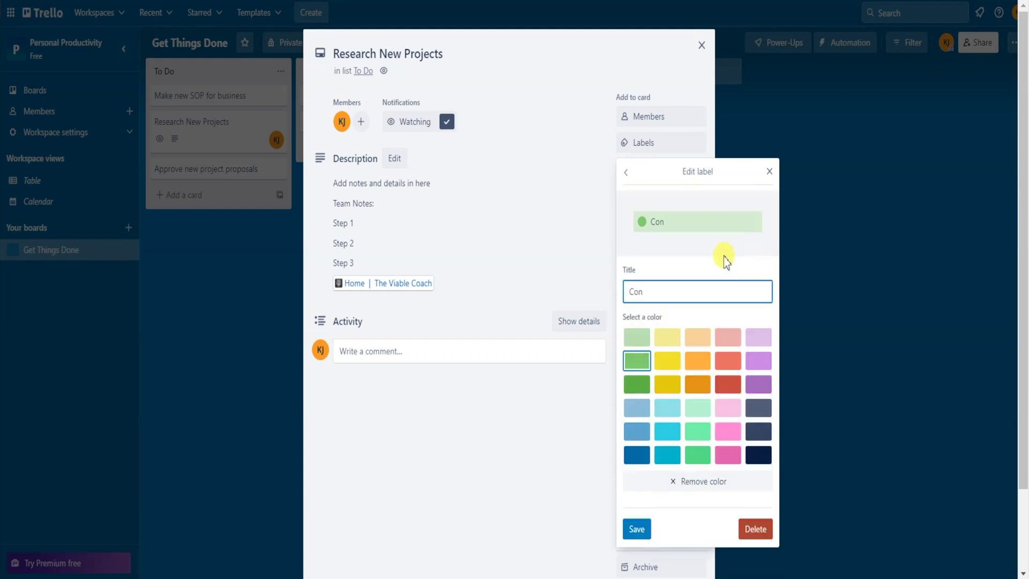
type("tent Creation")
left_click(637, 528)
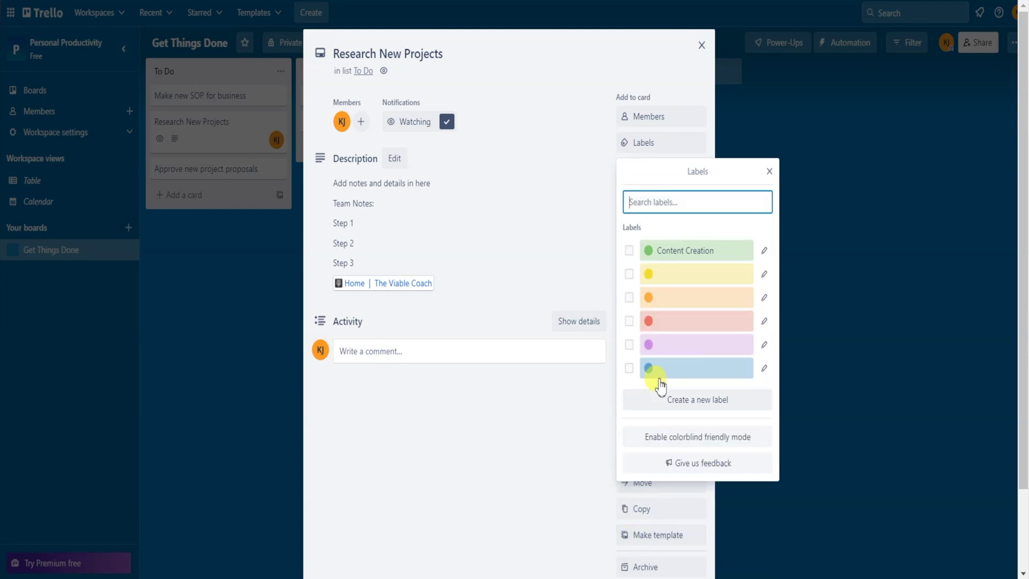
left_click(764, 274)
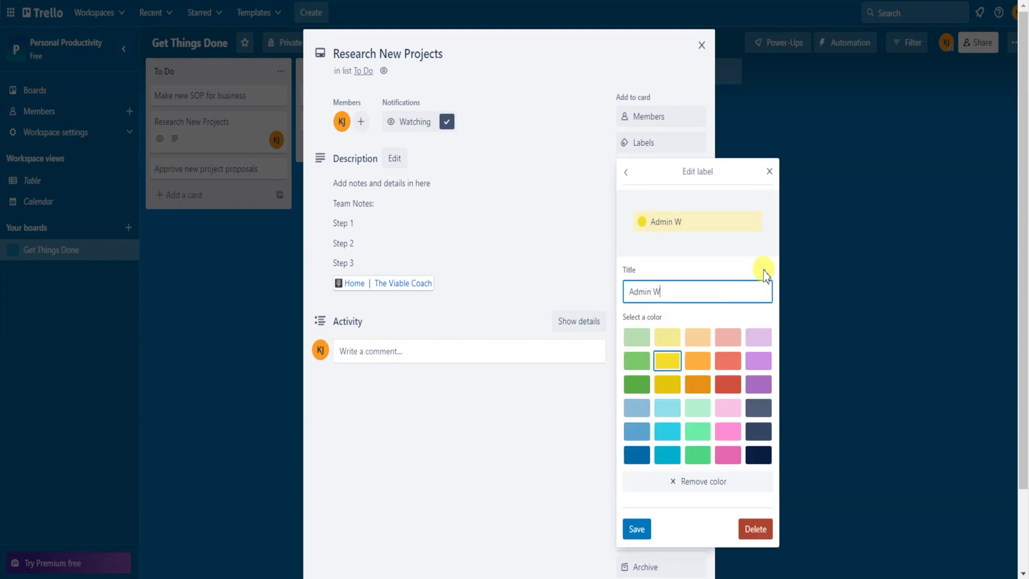
left_click(631, 529)
left_click(764, 298)
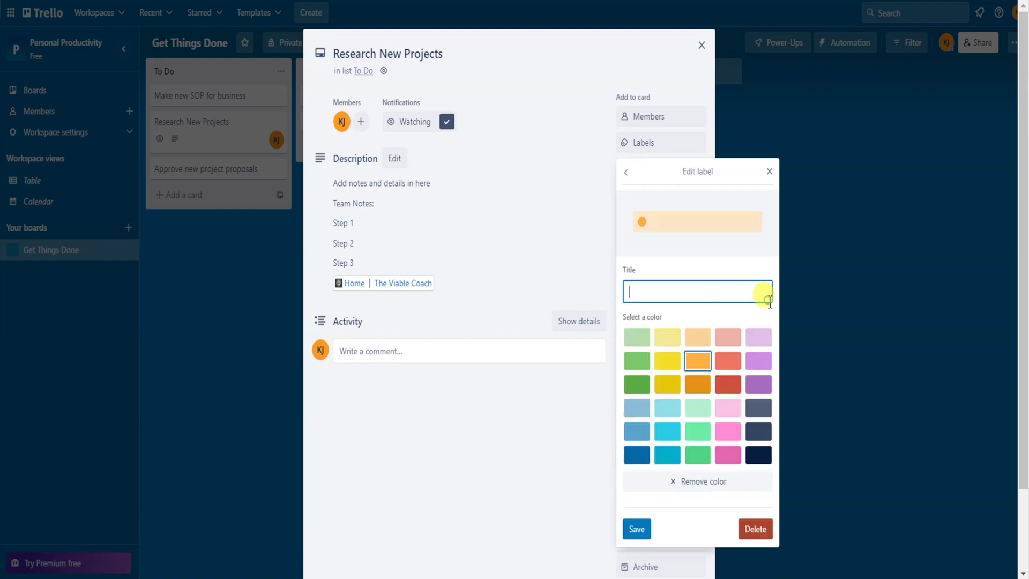
left_click(637, 529)
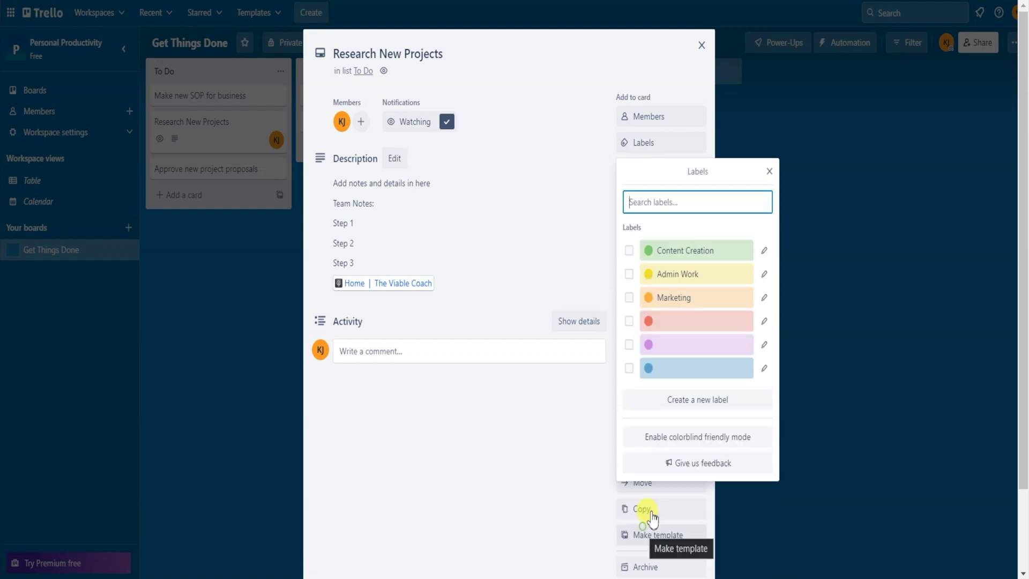
left_click(764, 342)
type("Business Development")
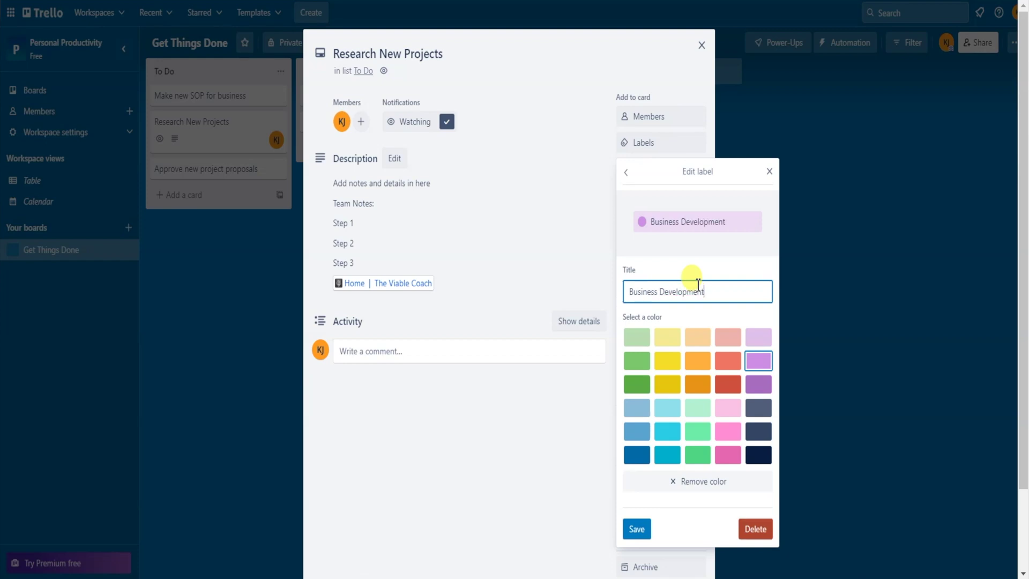
left_click(637, 528)
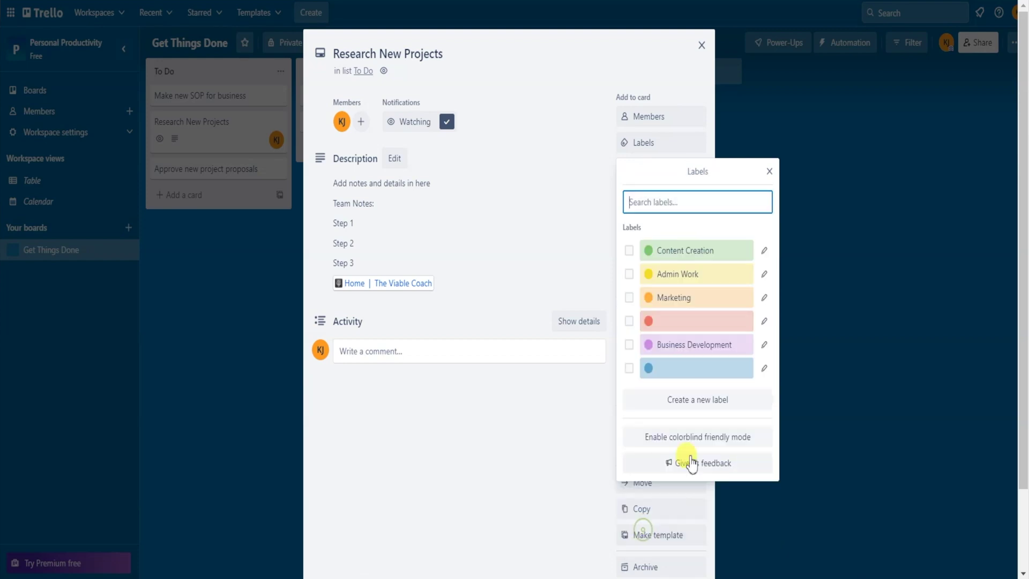
- Tag the card with the Content Creation label only
left_click(629, 251)
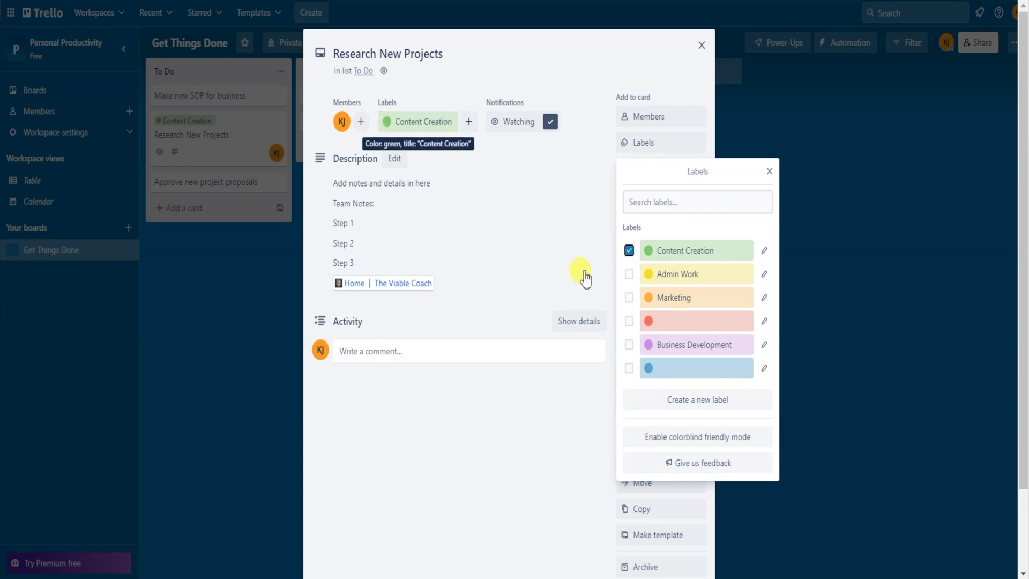
left_click(629, 297)
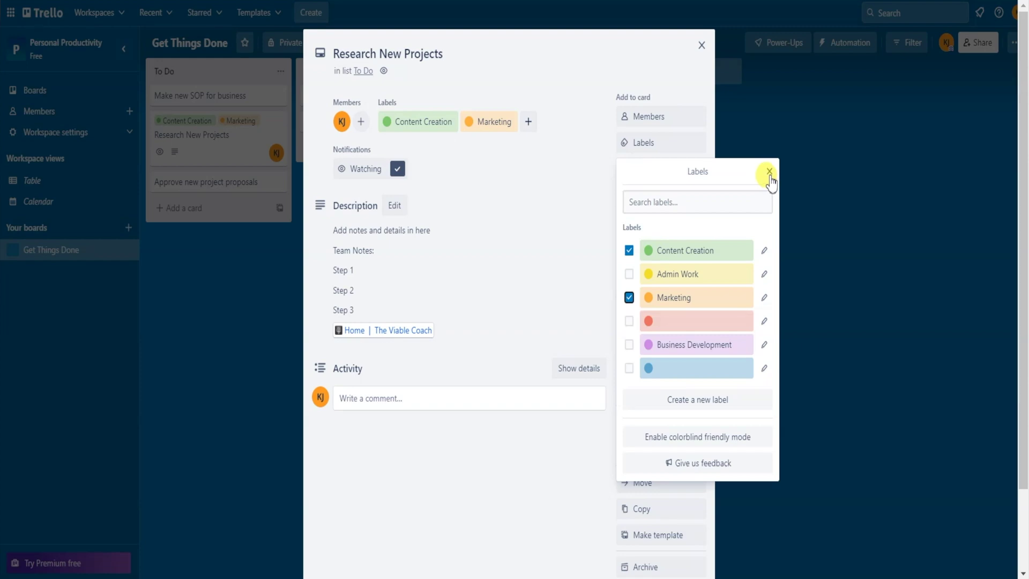
left_click(628, 298)
left_click(769, 172)
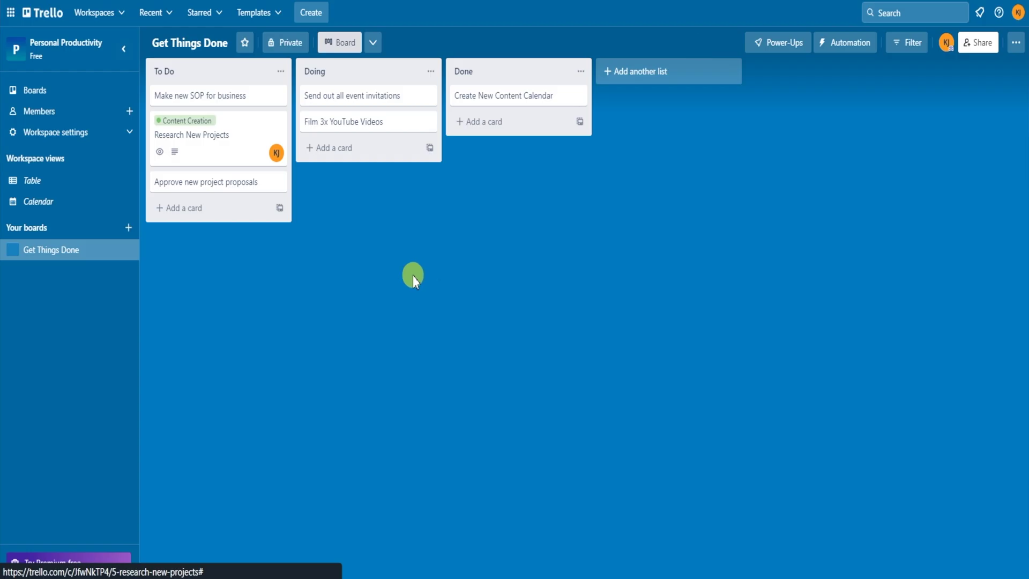
- Back on the board, collapse card labels to colour bars and expand them again
left_click(700, 46)
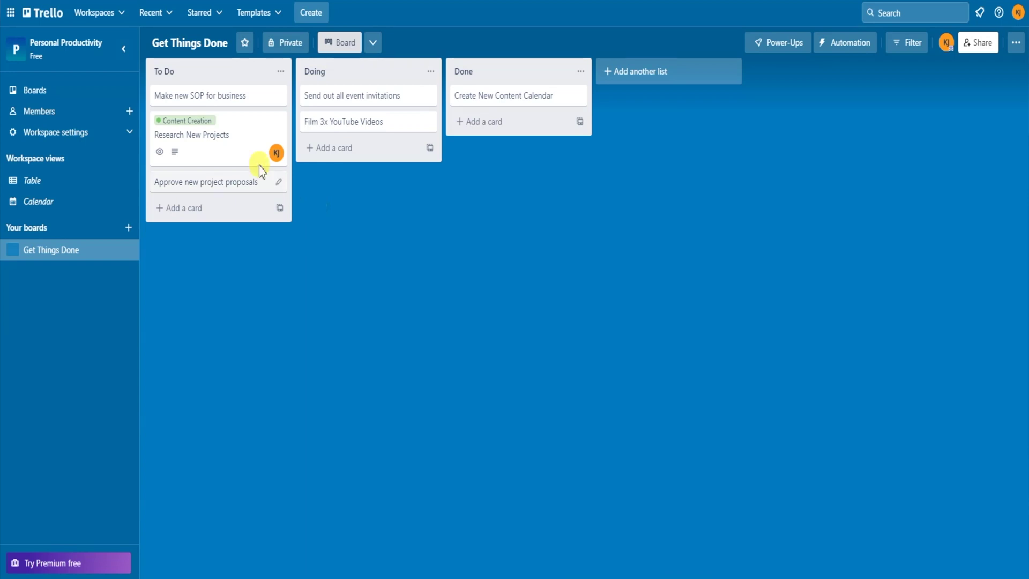
left_click(202, 120)
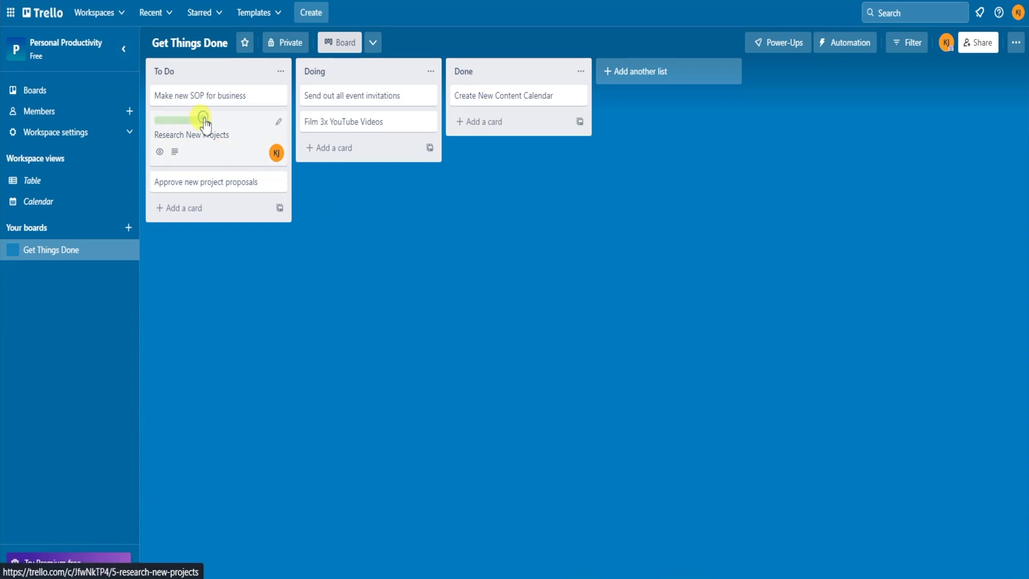
left_click(162, 120)
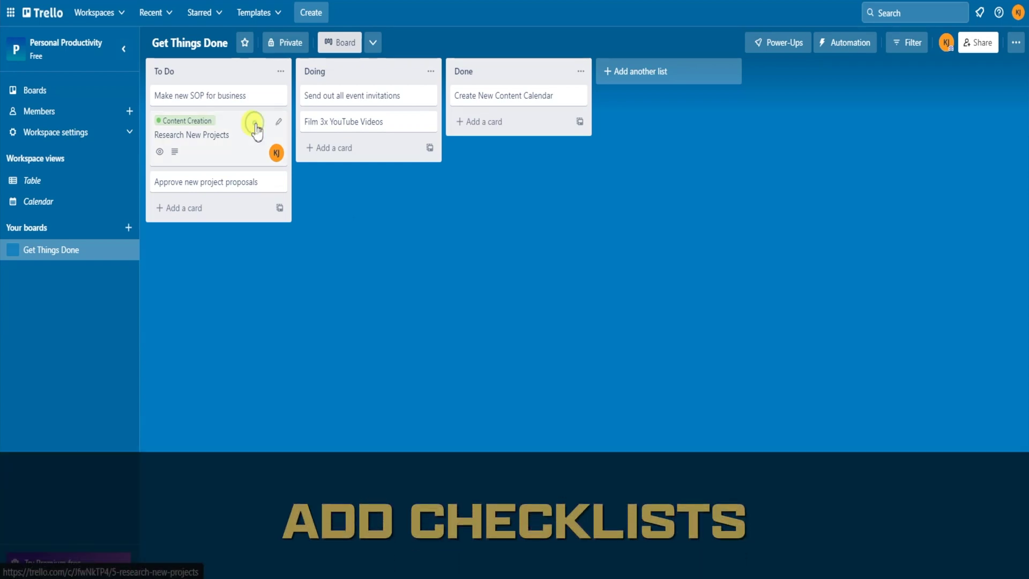
left_click(256, 128)
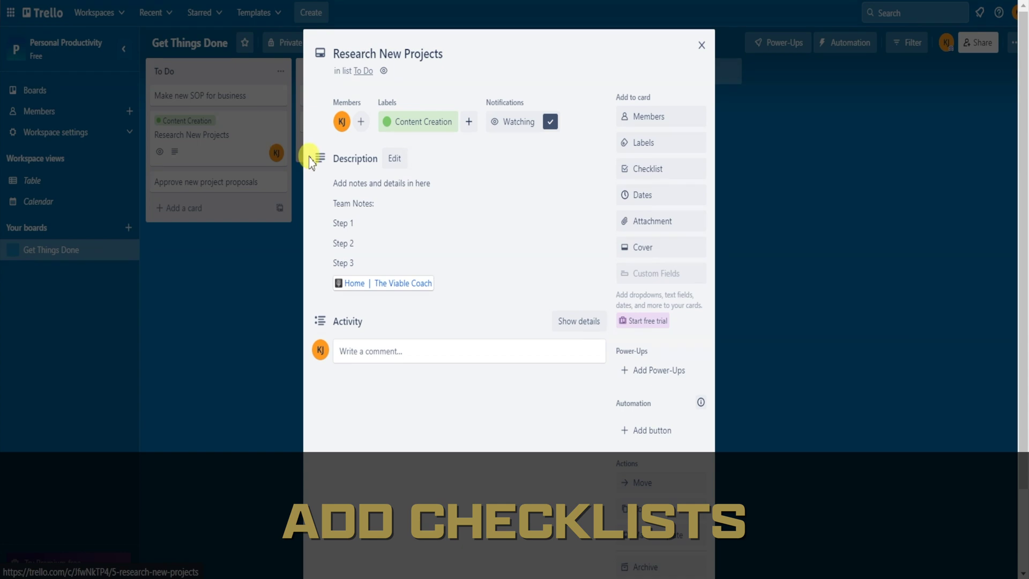
- Add a checklist with items Market Research, Brainstorm Ideas and Pick Idea
left_click(685, 173)
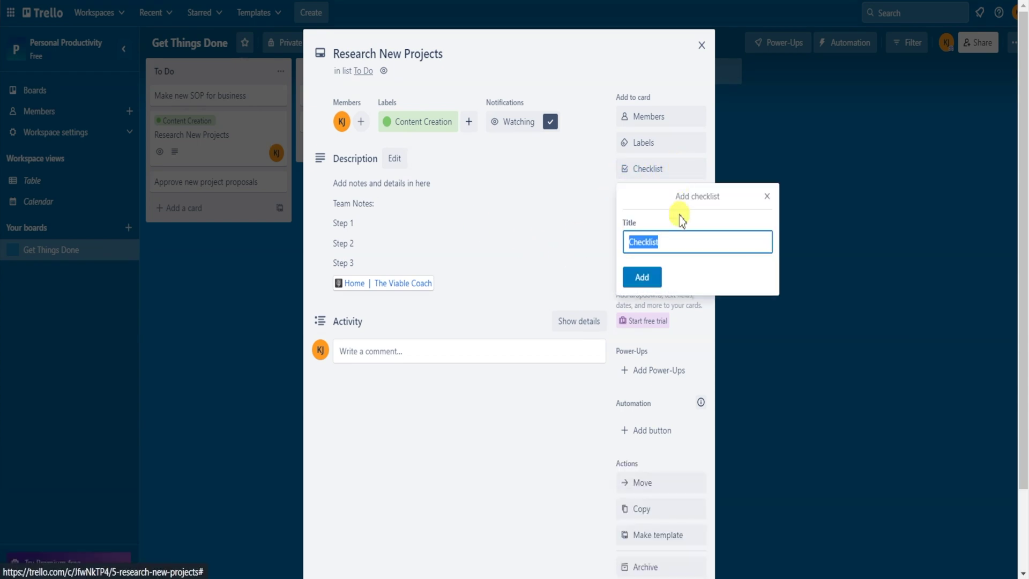
left_click(685, 243)
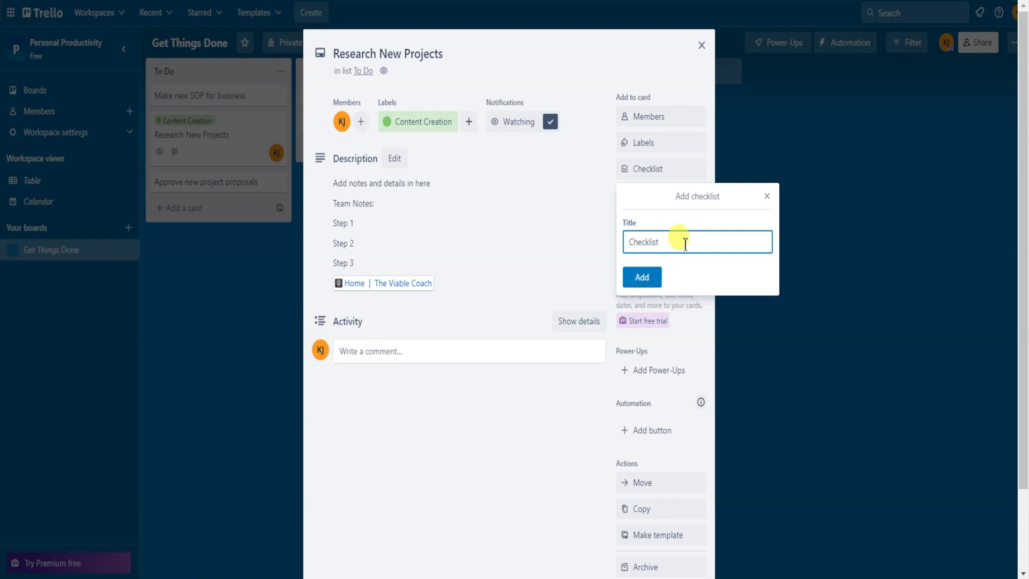
left_click(642, 277)
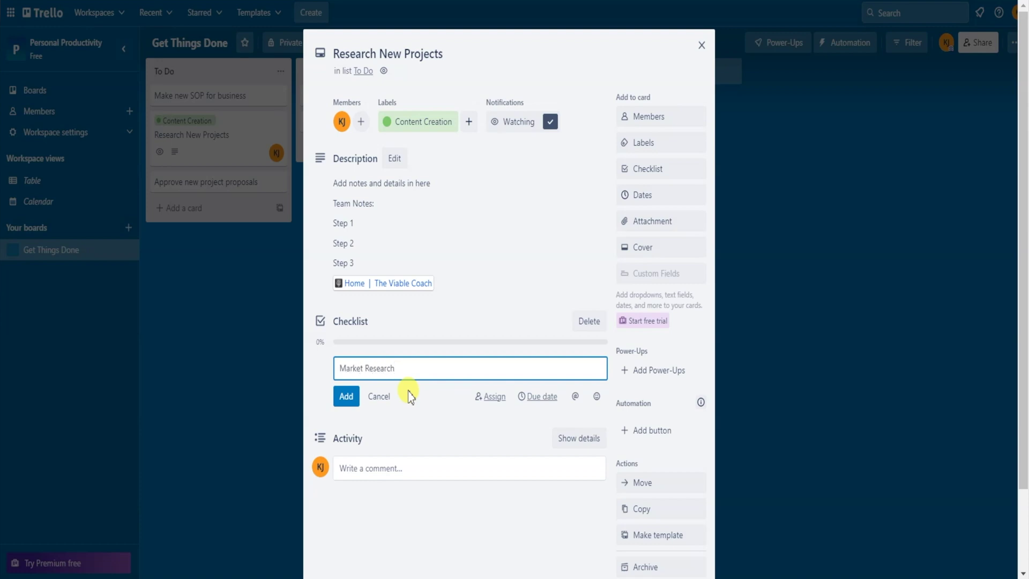
key("Return")
type("Brainstorm Ideas")
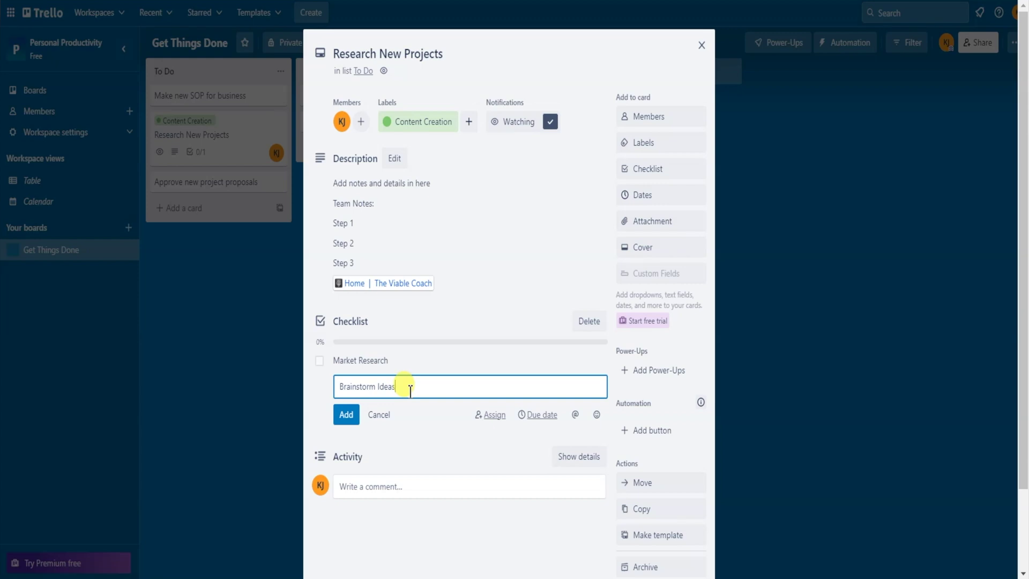
key("Return")
type("Product")
key("Return")
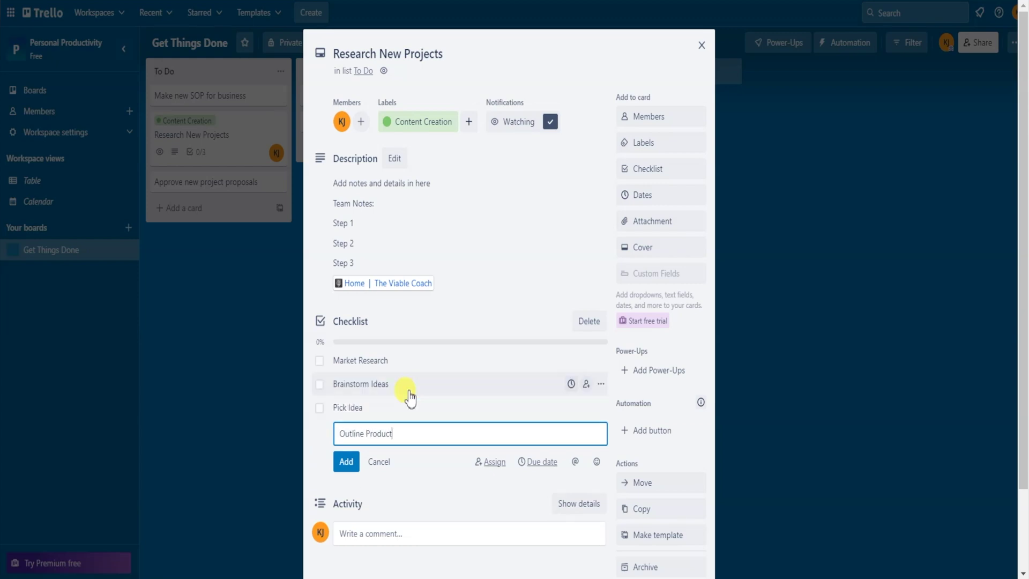
- Add checklist items Outline Product, Create Product, Create Marketing Plan, Create Sales Page, Launch Product
key("Return")
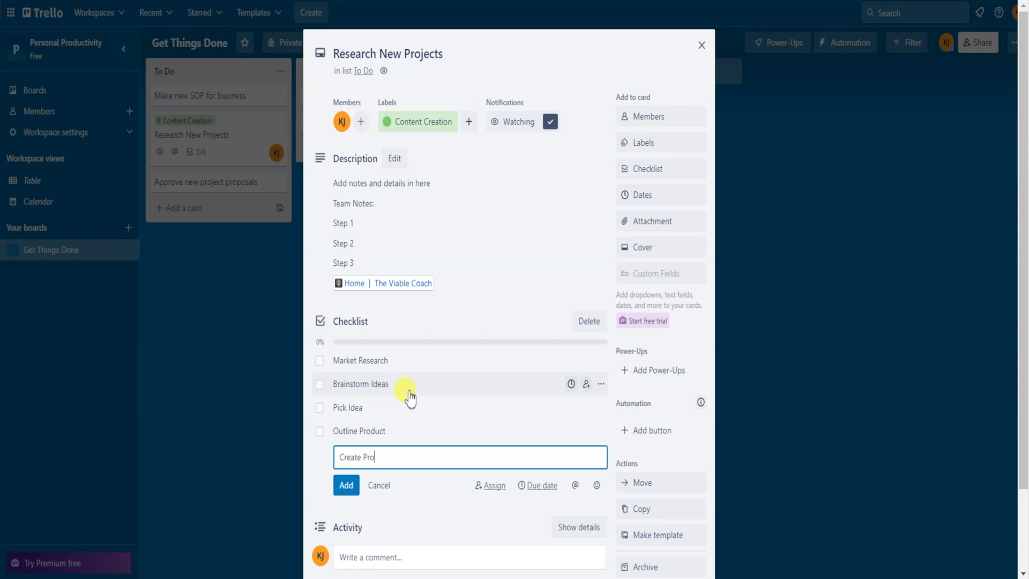
key("Return")
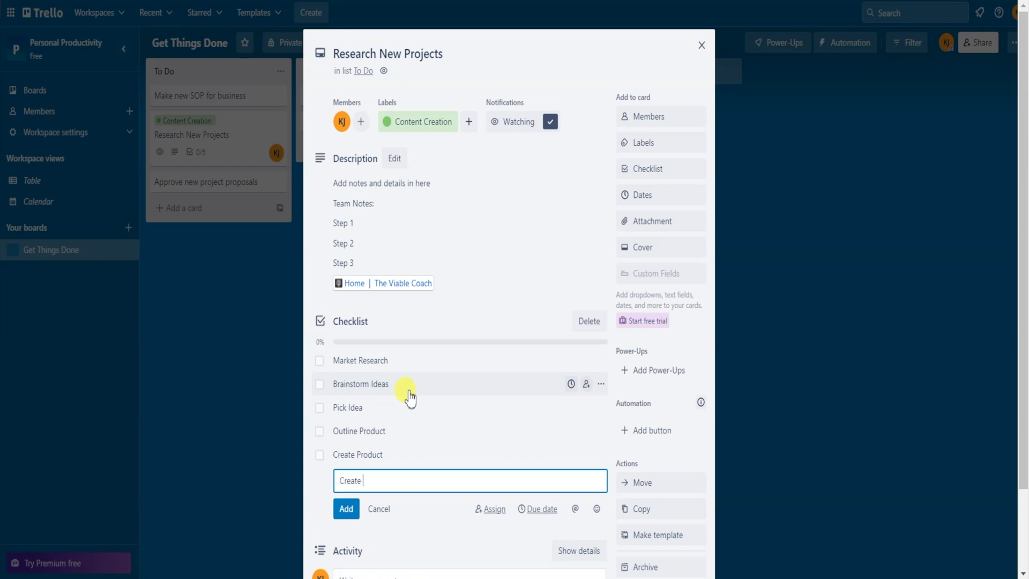
type("Create Marketing Plan")
key("Return")
type("Crea")
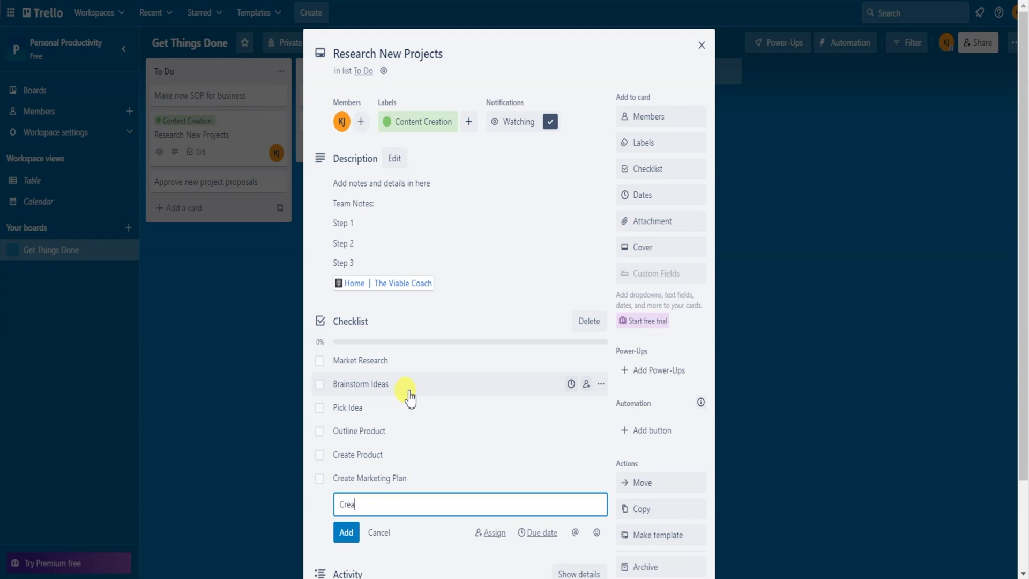
type("te Sales Page")
key("Return")
type("Launch Produc")
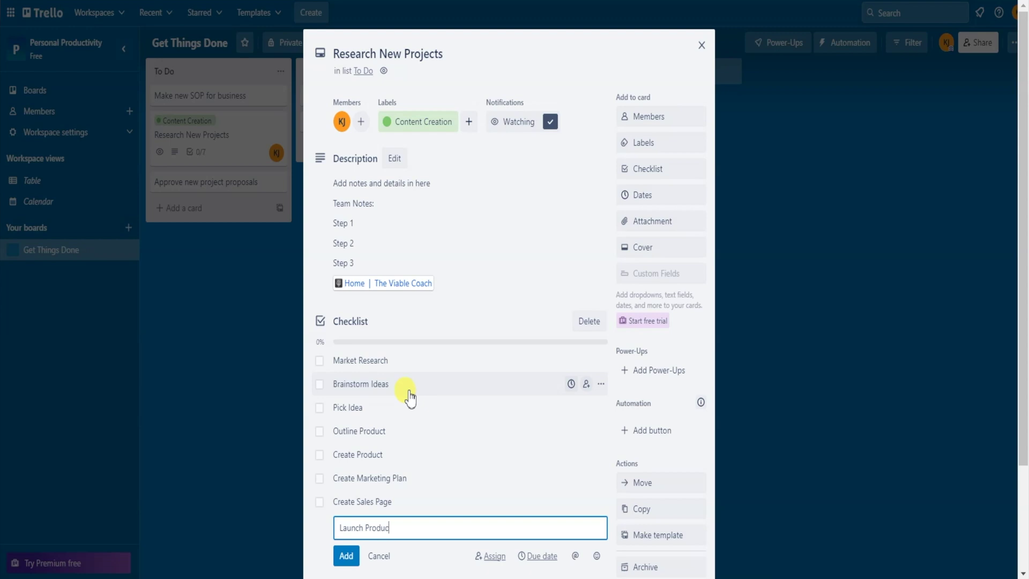
type("t")
key("Return")
scroll(409, 395, "down", 3)
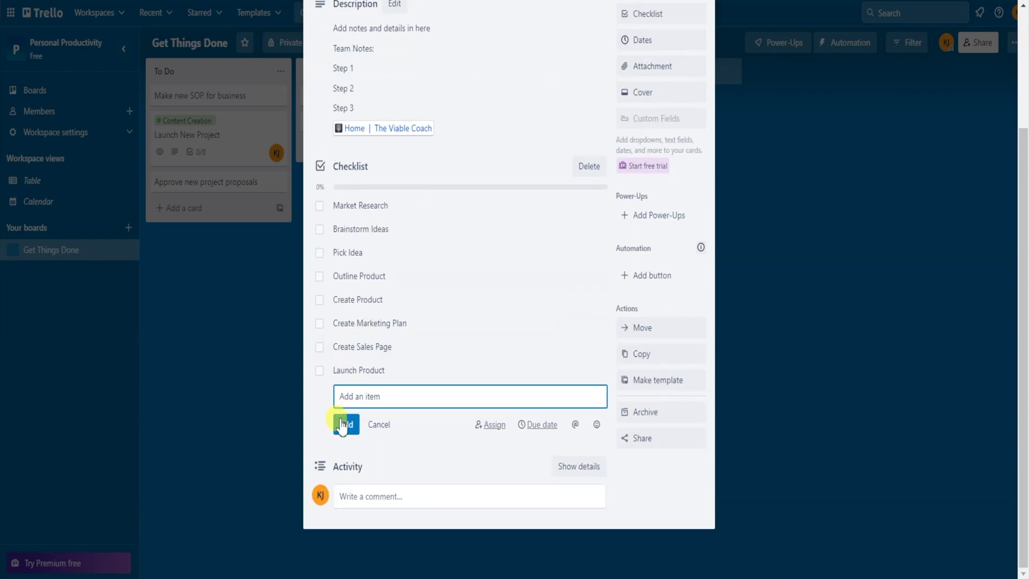
- Tick Brainstorm Ideas, Pick Idea, Create Product and the next checklist items on Launch New Project
left_click(320, 228)
left_click(319, 273)
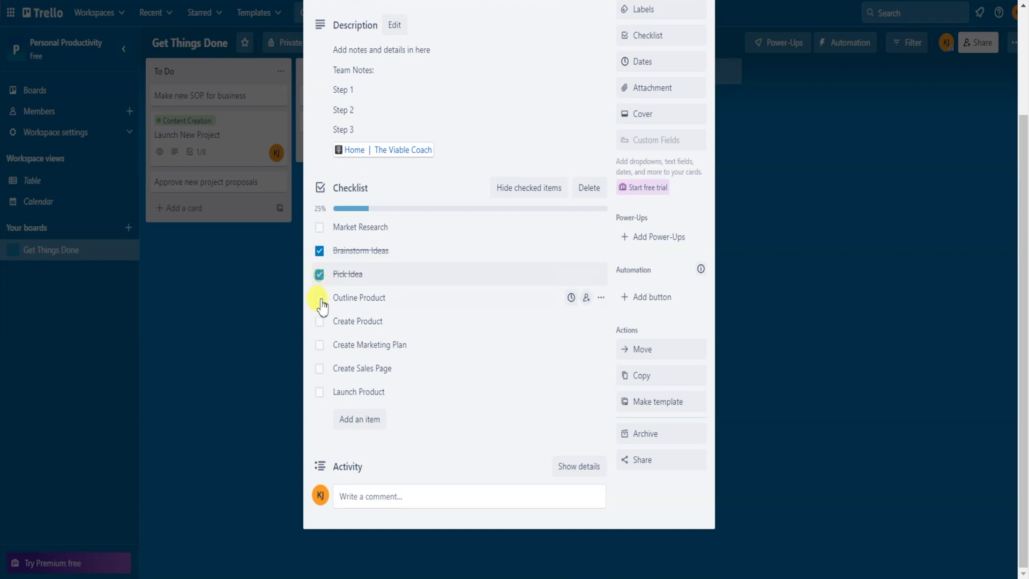
left_click(320, 298)
left_click(319, 322)
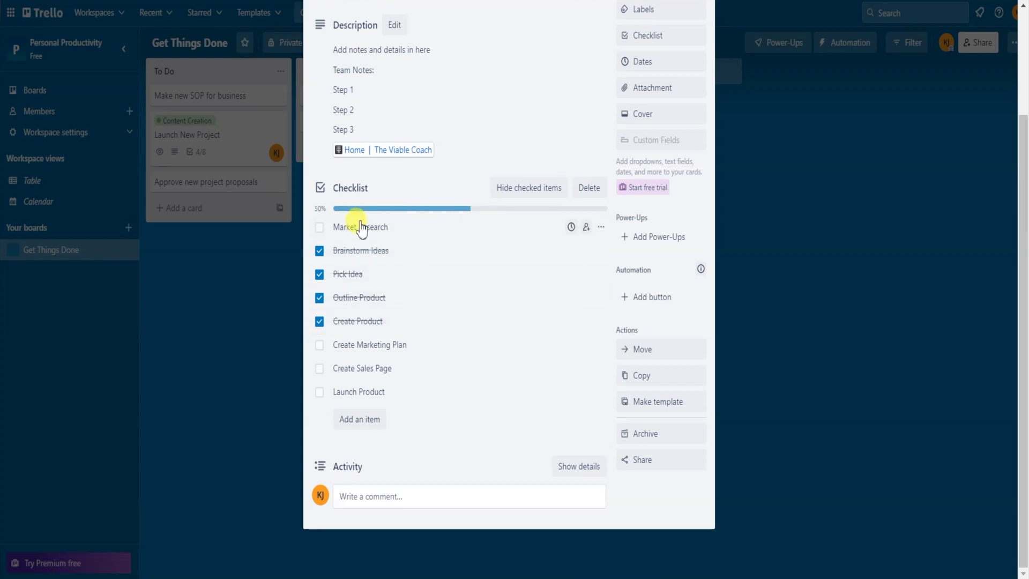
left_click(274, 340)
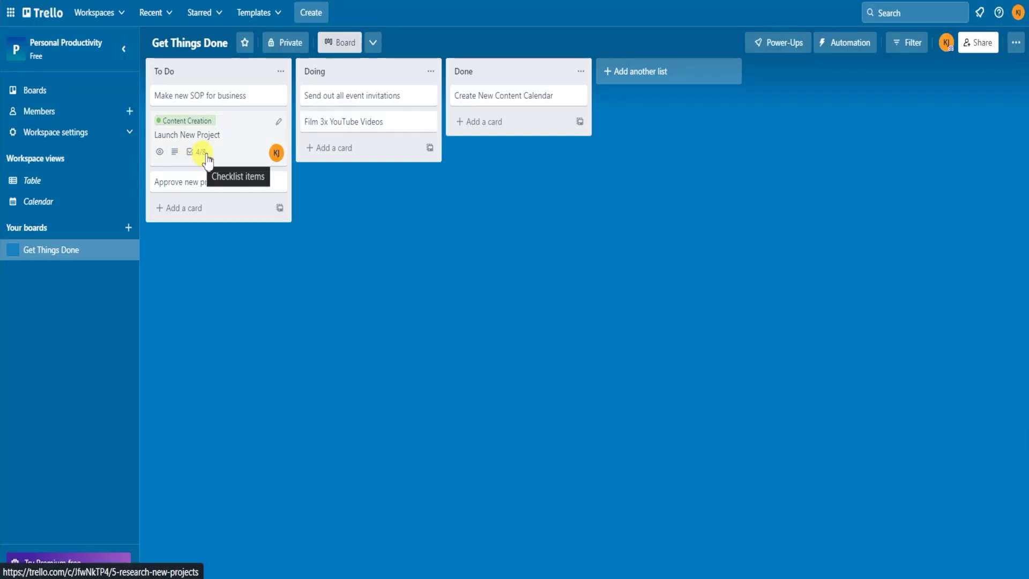
- Tick Market Research, Create Marketing Plan and Create Sales Page, then drag Launch New Project to Done
left_click(226, 155)
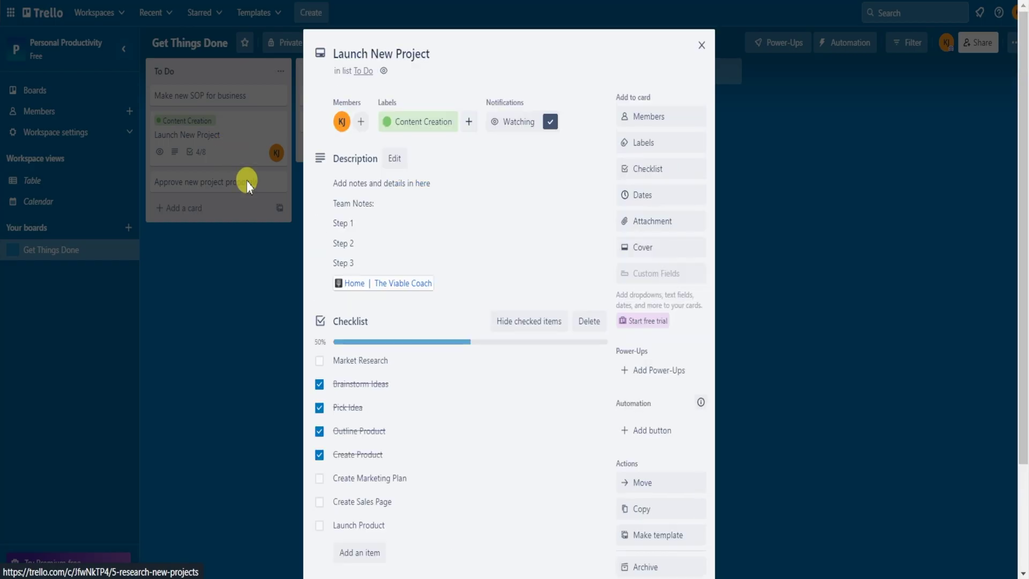
left_click(321, 361)
left_click(319, 478)
left_click(319, 502)
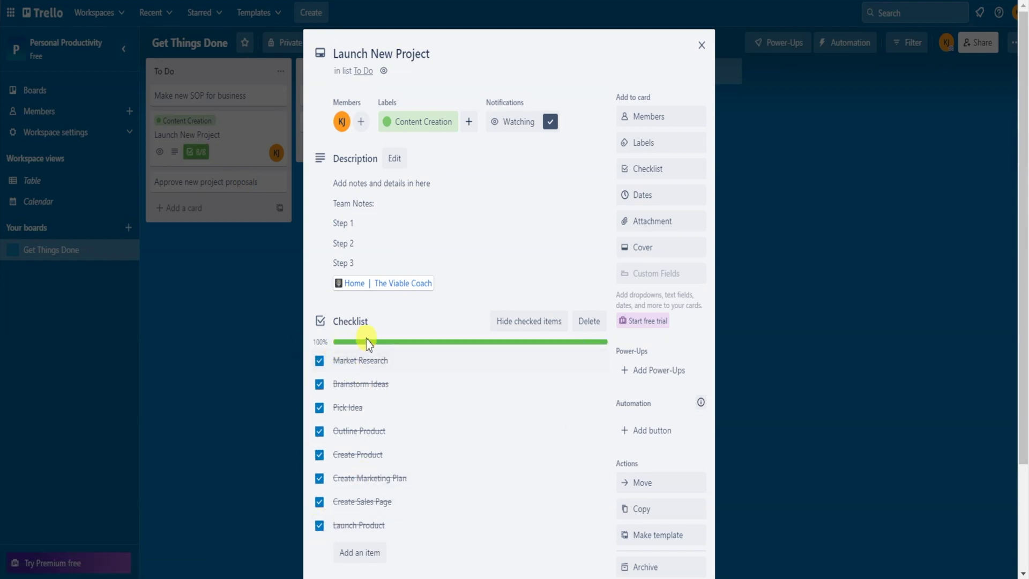
left_click(775, 254)
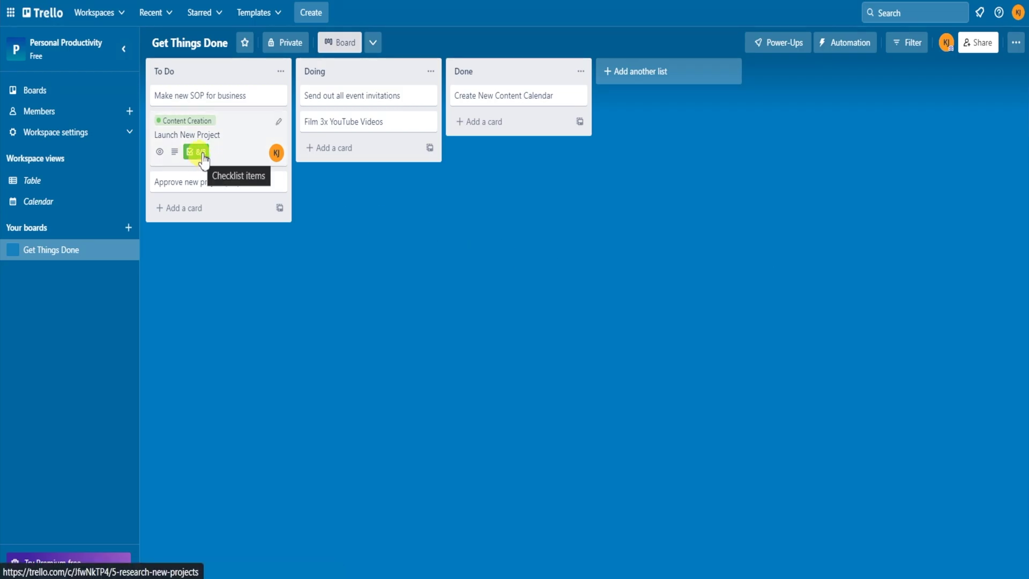
left_click_drag(271, 139, 535, 119)
left_click_drag(520, 159, 383, 122)
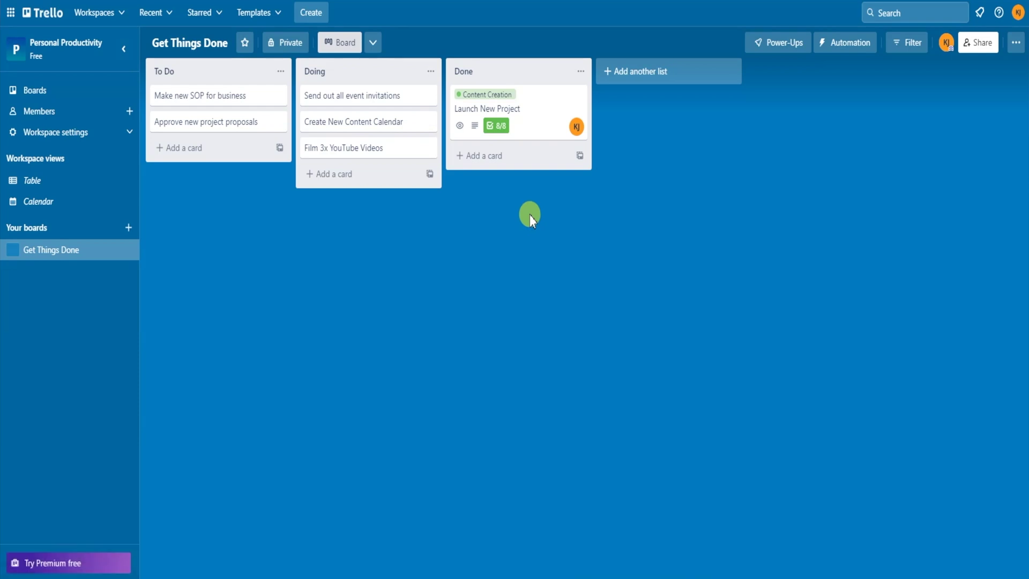
- Open Launch New Project's Dates panel and start editing its due date
left_click(540, 104)
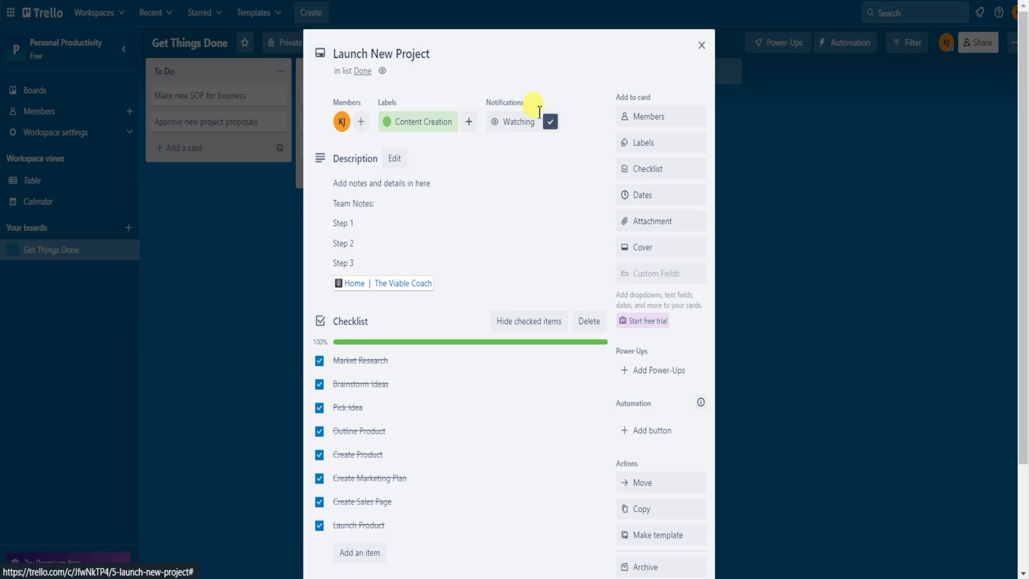
left_click(664, 196)
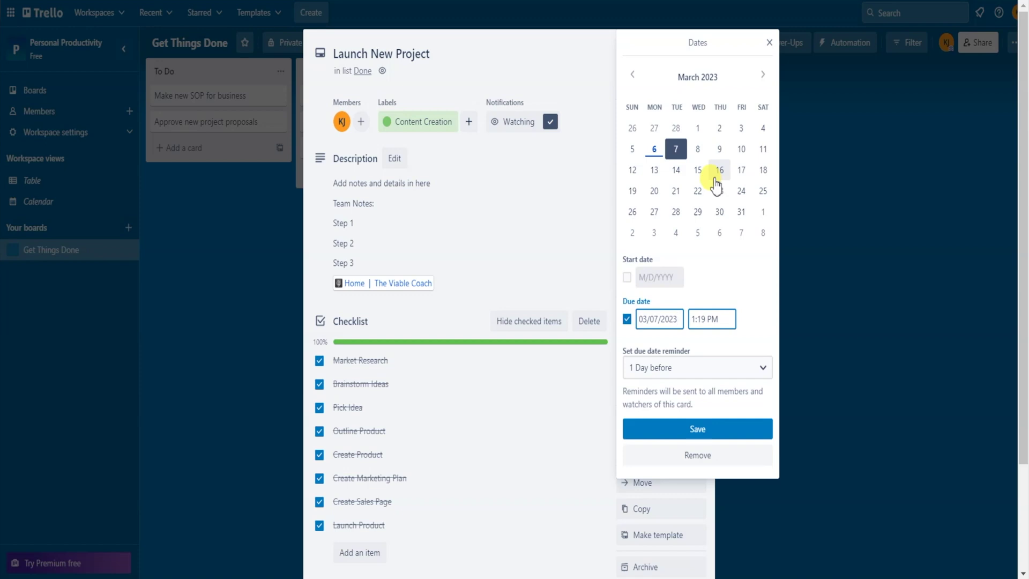
left_click(676, 169)
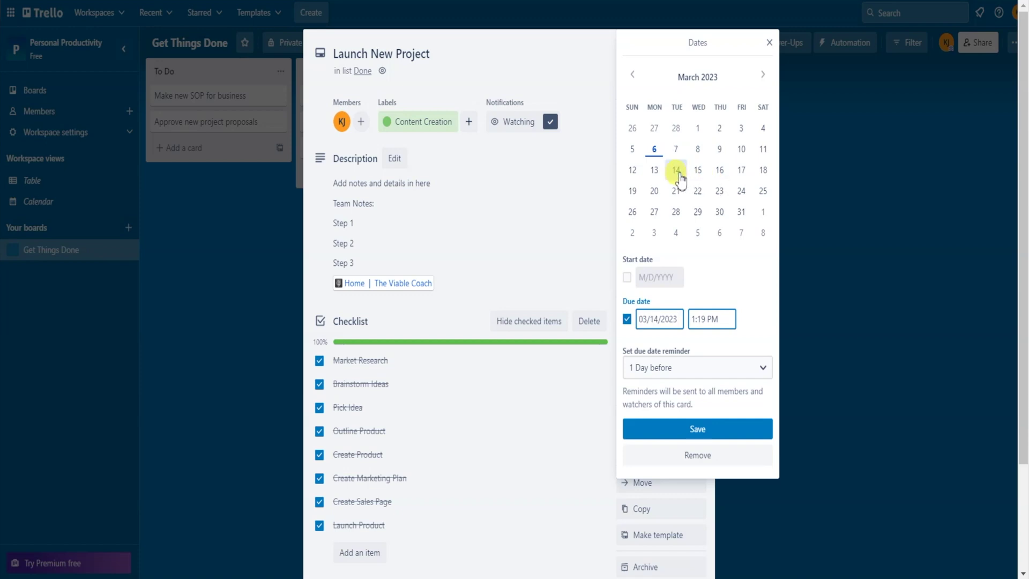
left_click_drag(640, 321, 679, 320)
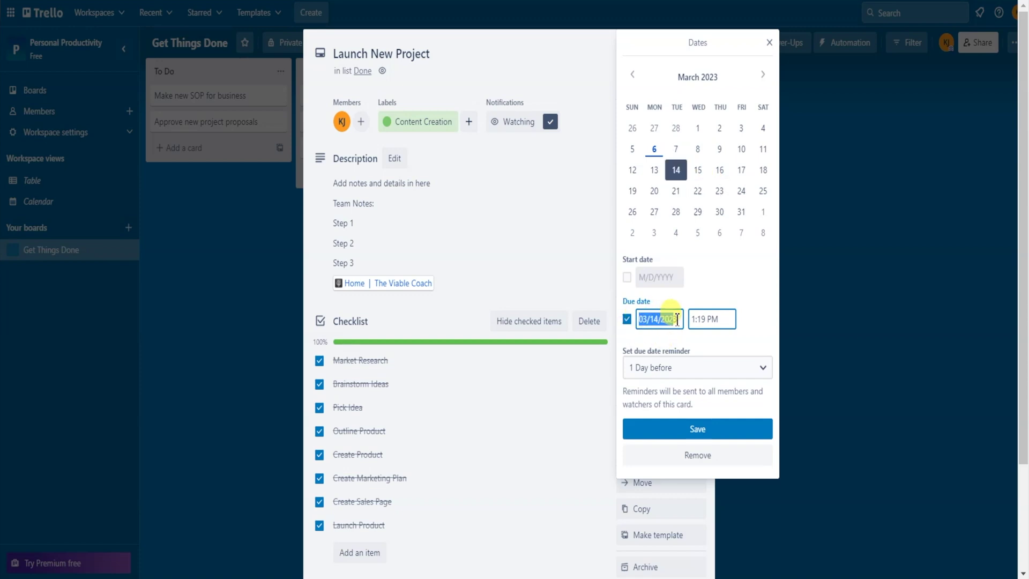
left_click(713, 269)
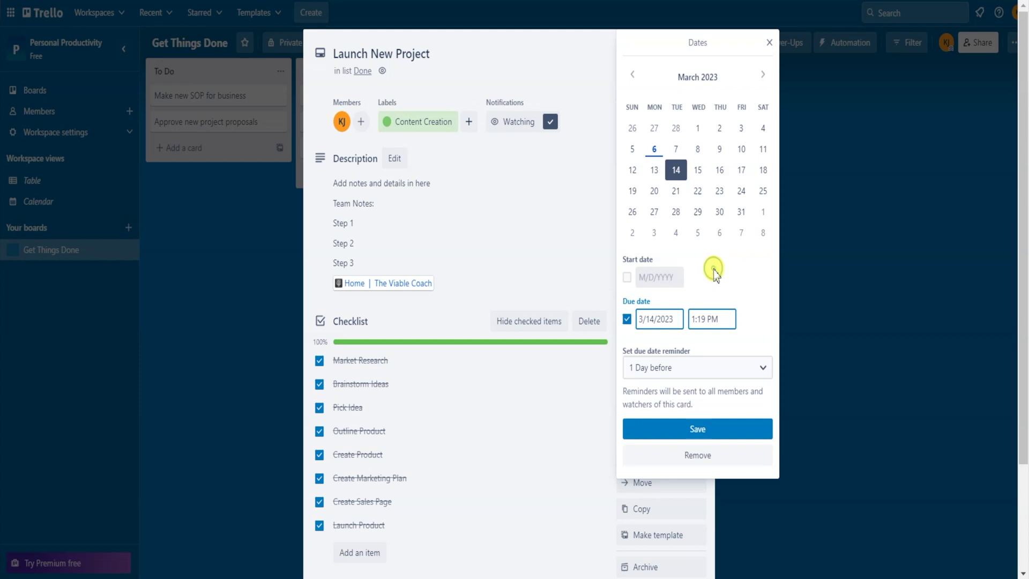
- Save a March 17 due date with no start date and reminder set to None
left_click(627, 277)
left_click(741, 170)
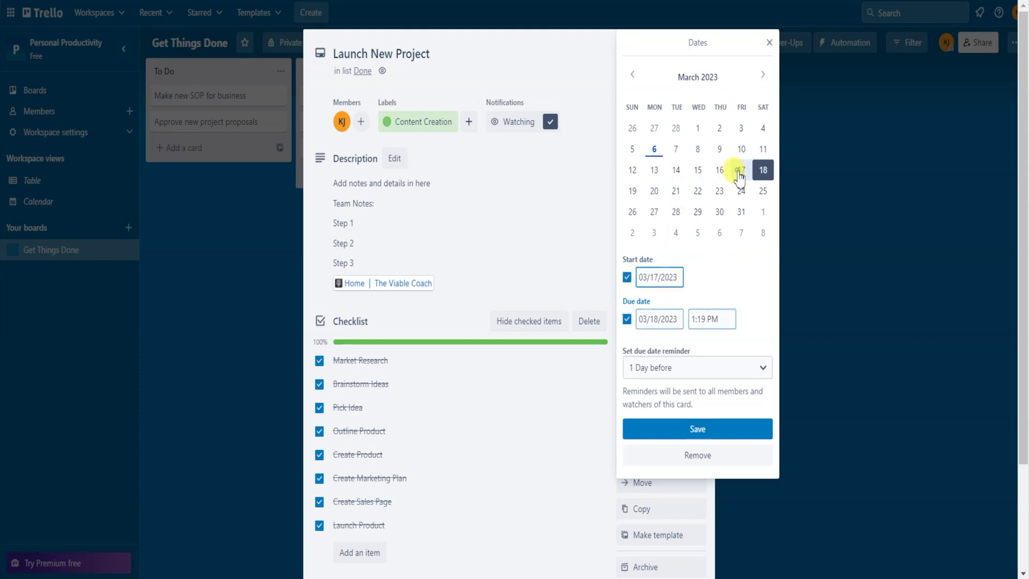
left_click(634, 170)
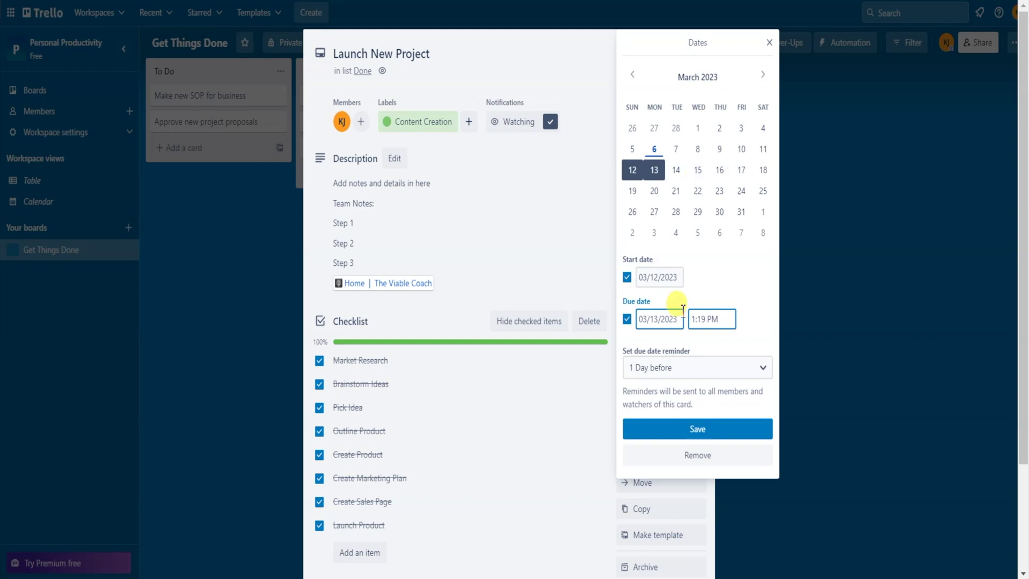
left_click(627, 319)
left_click(718, 170)
left_click(627, 319)
left_click(697, 367)
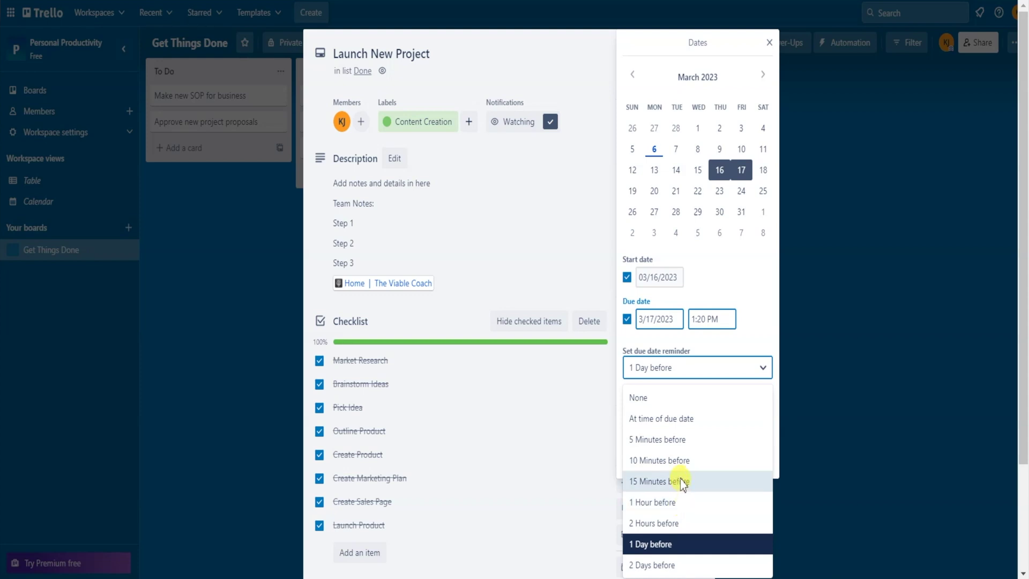
left_click(664, 397)
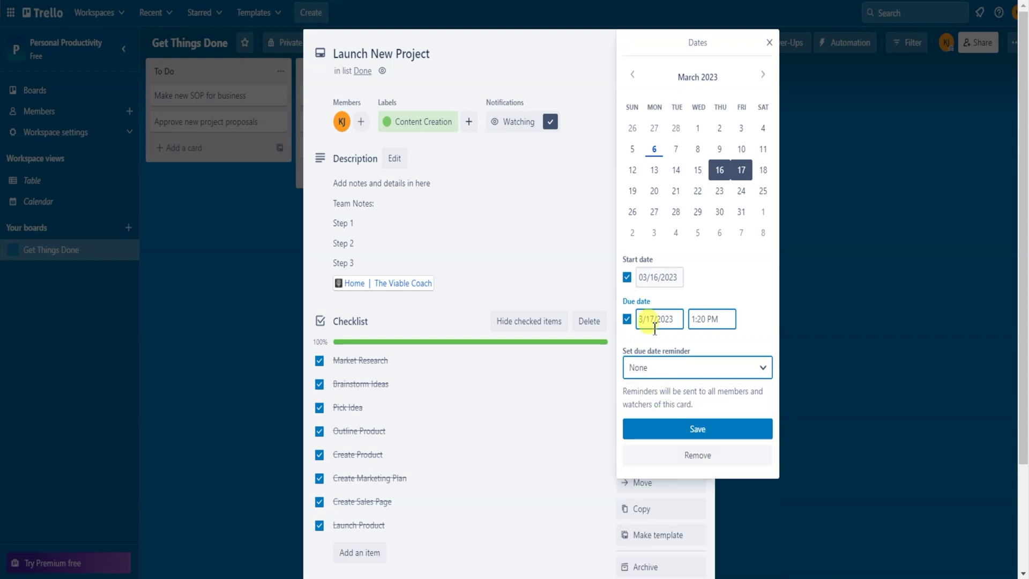
left_click(627, 277)
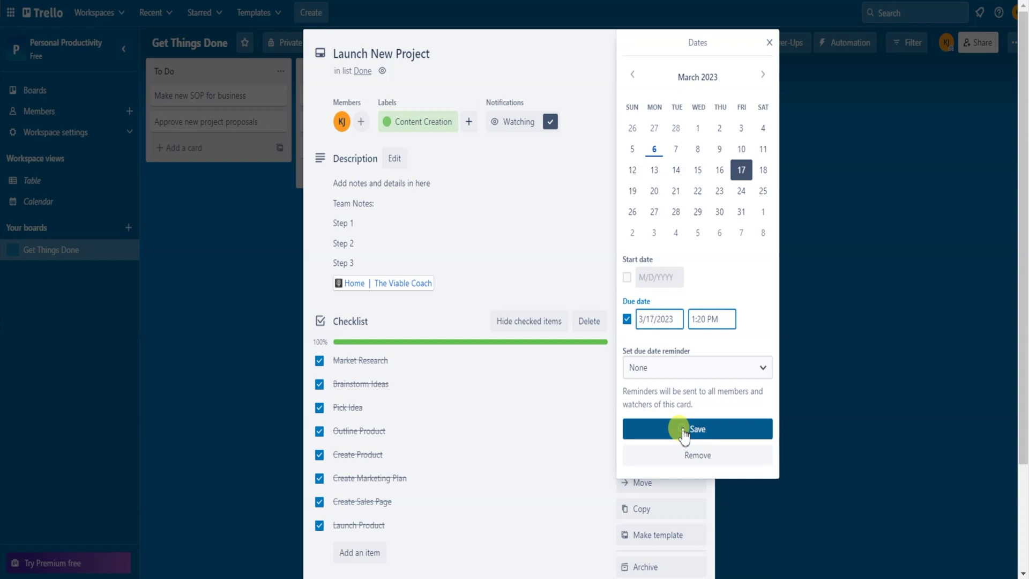
left_click(684, 429)
- Tick the Launch New Project card's Mar 17 due-date checkbox to mark it complete
left_click(701, 45)
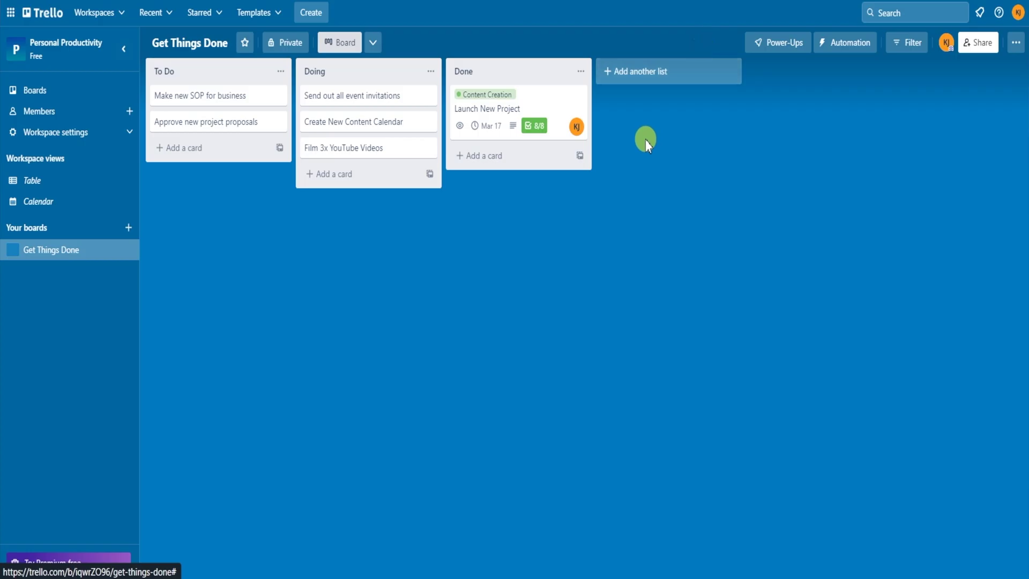
left_click(475, 126)
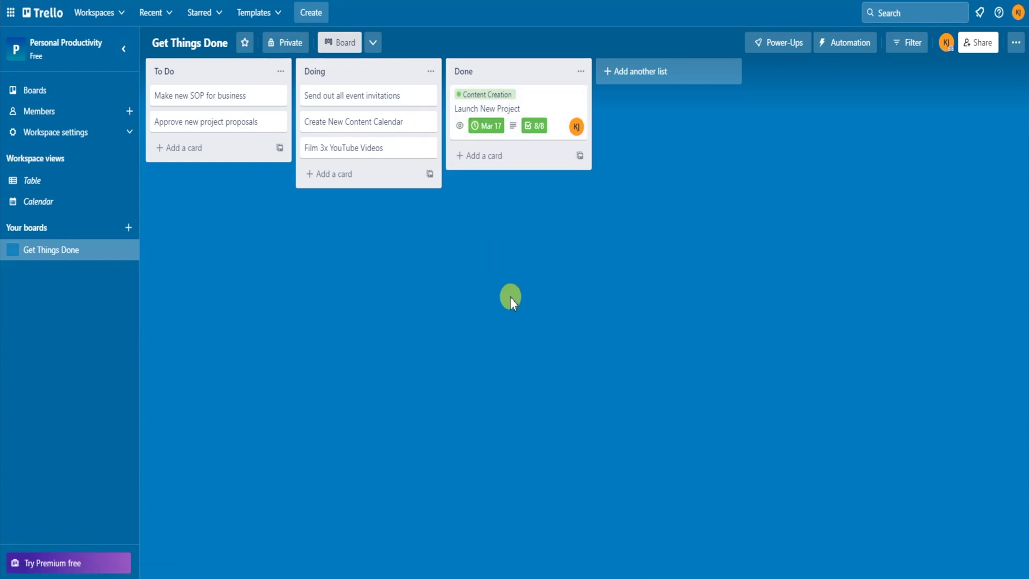
left_click(522, 103)
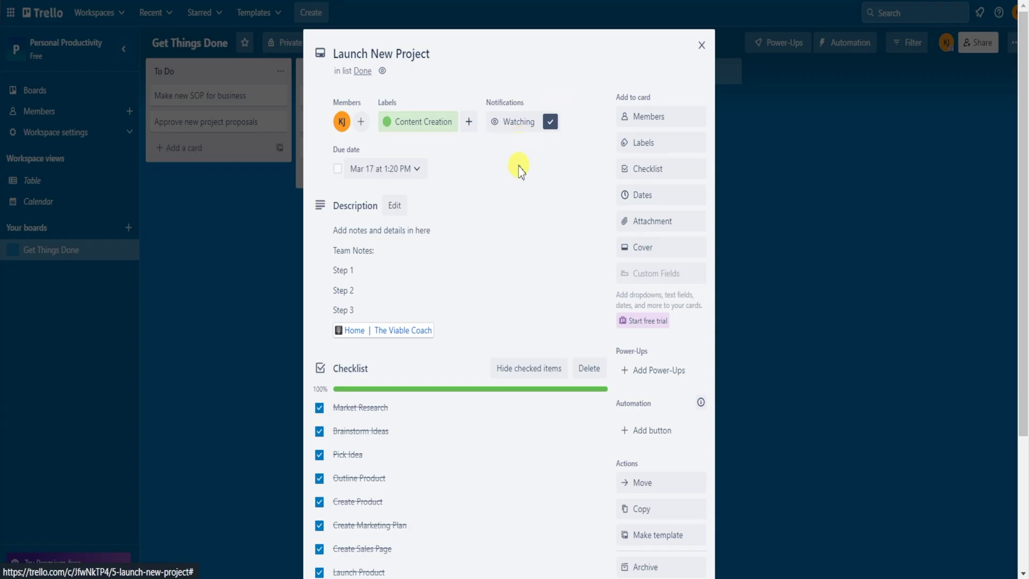
left_click(337, 168)
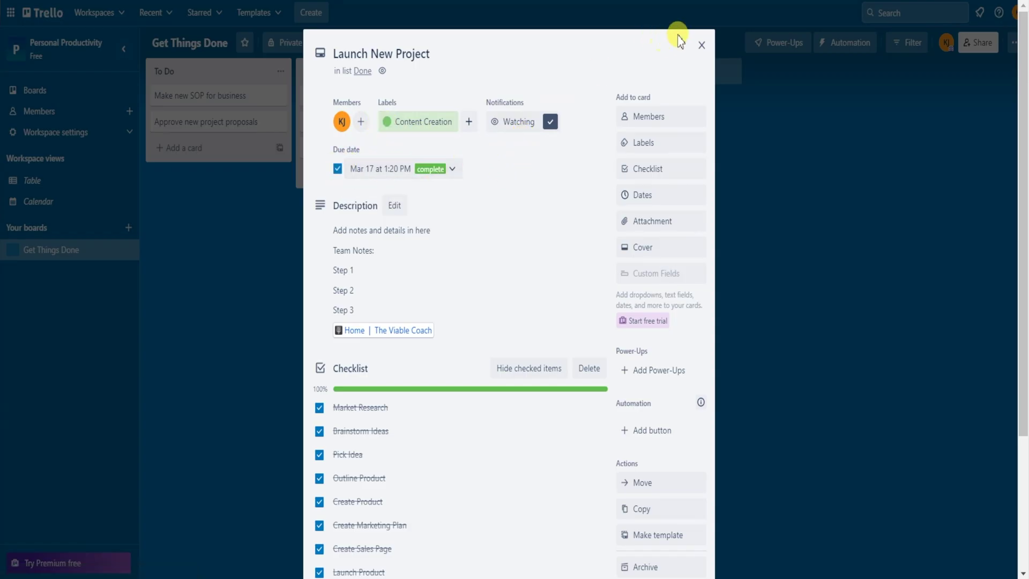
left_click(701, 45)
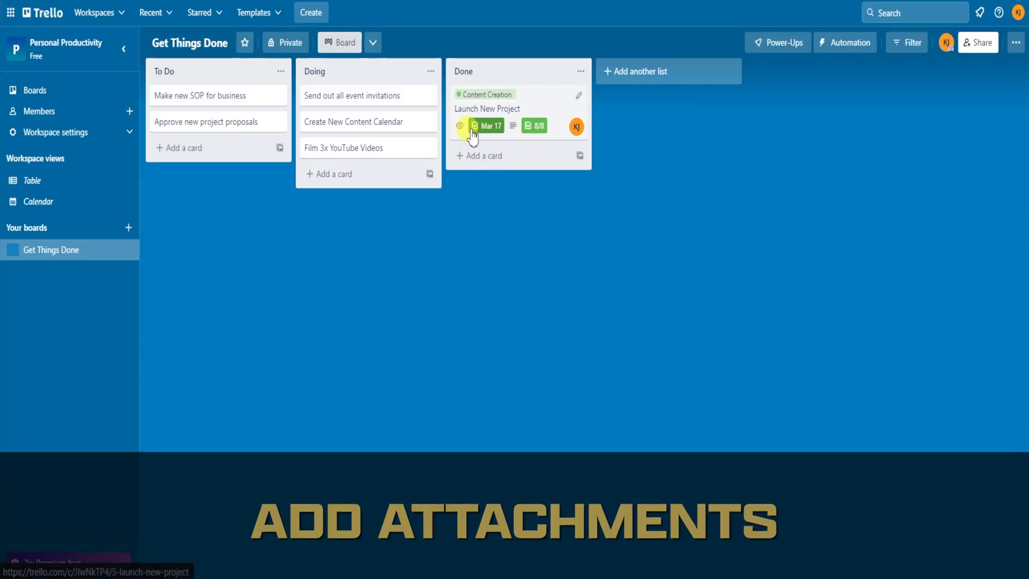
left_click(532, 105)
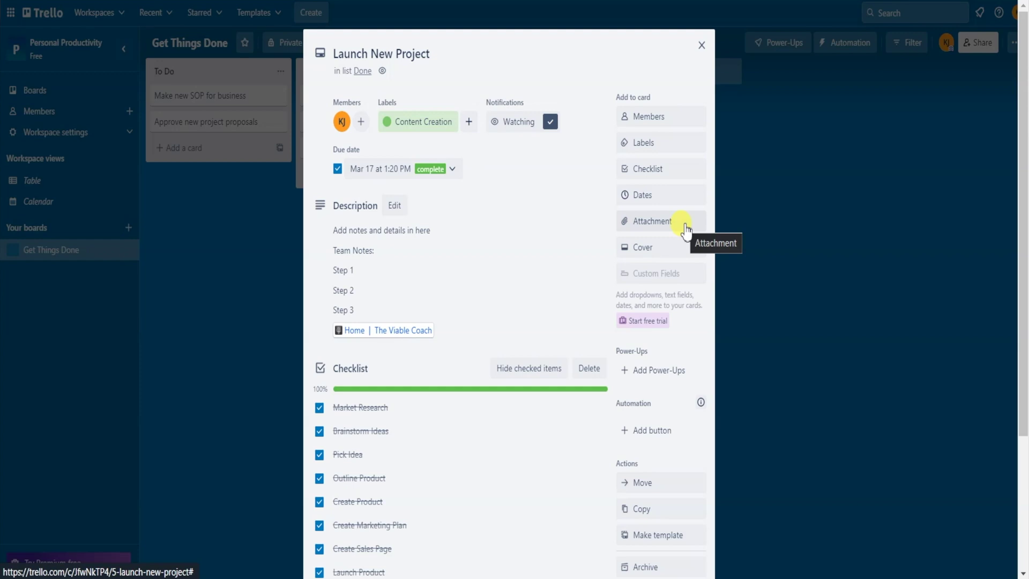
- Choose Attachment on Launch New Project and pick attaching a file from the Computer
left_click(686, 230)
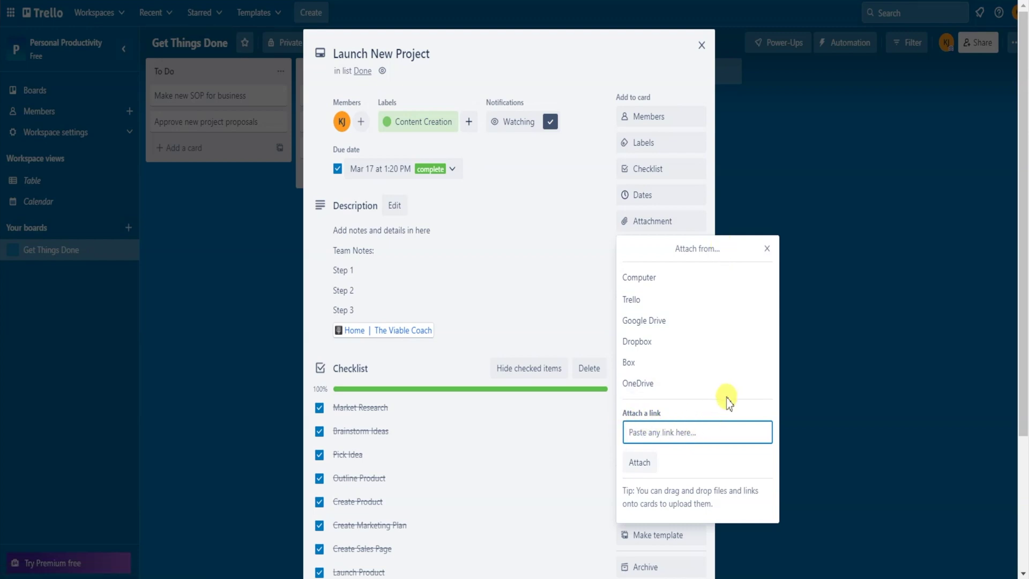
left_click(640, 278)
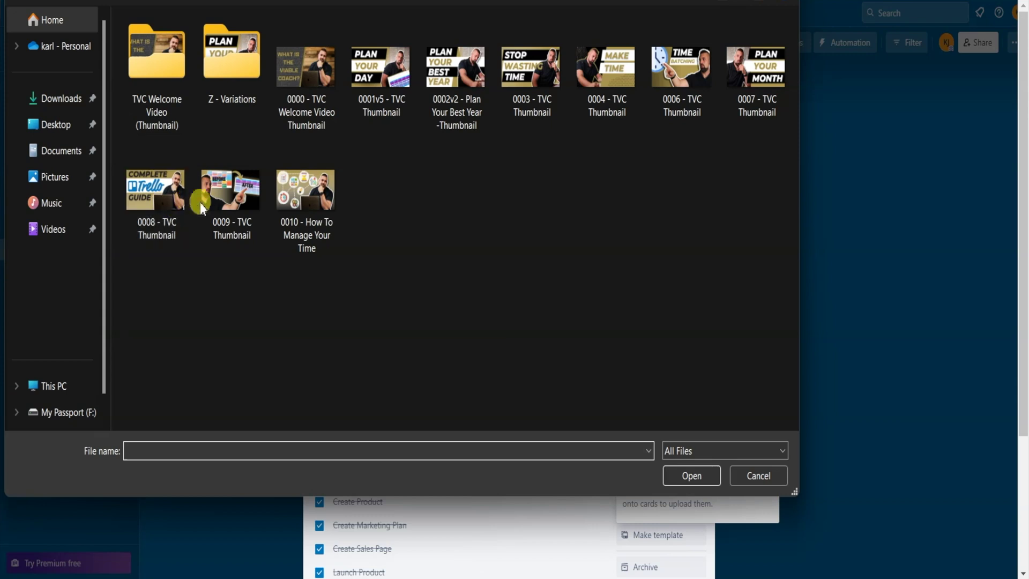
- Attach 0009 - TVC Thumbnail.png to Launch New Project and make it the card's cover
double_click(222, 203)
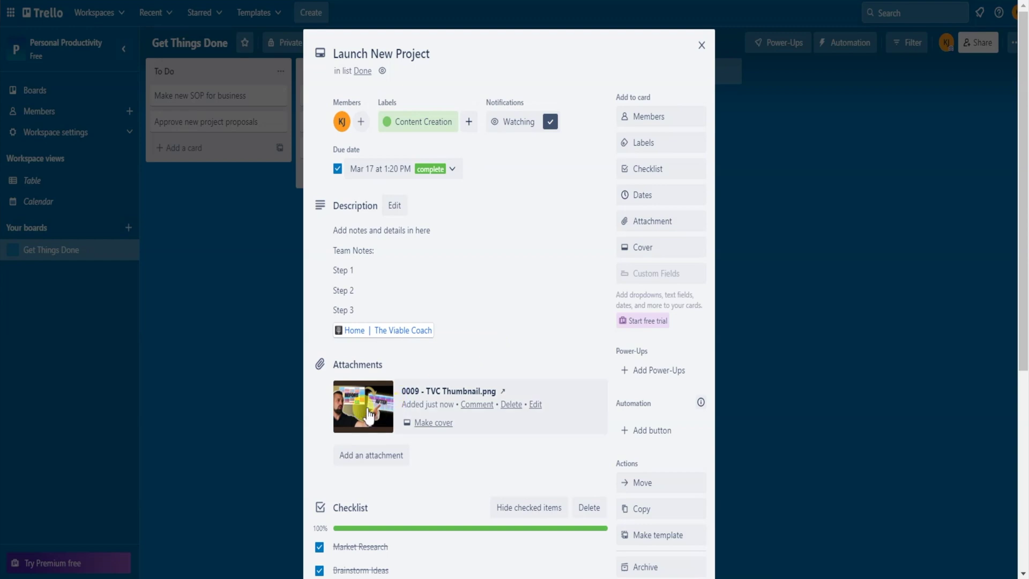
left_click(435, 423)
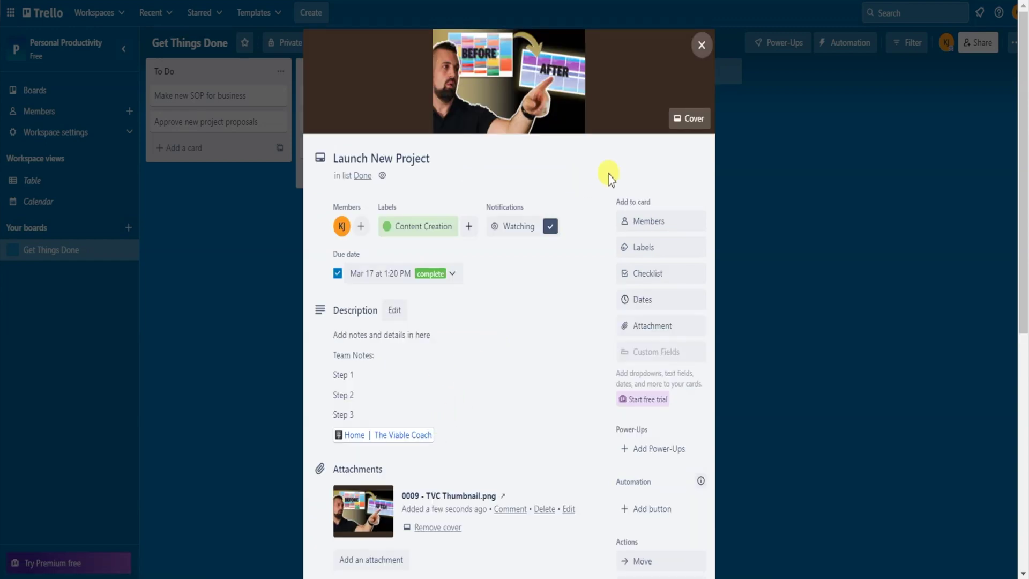
left_click(701, 44)
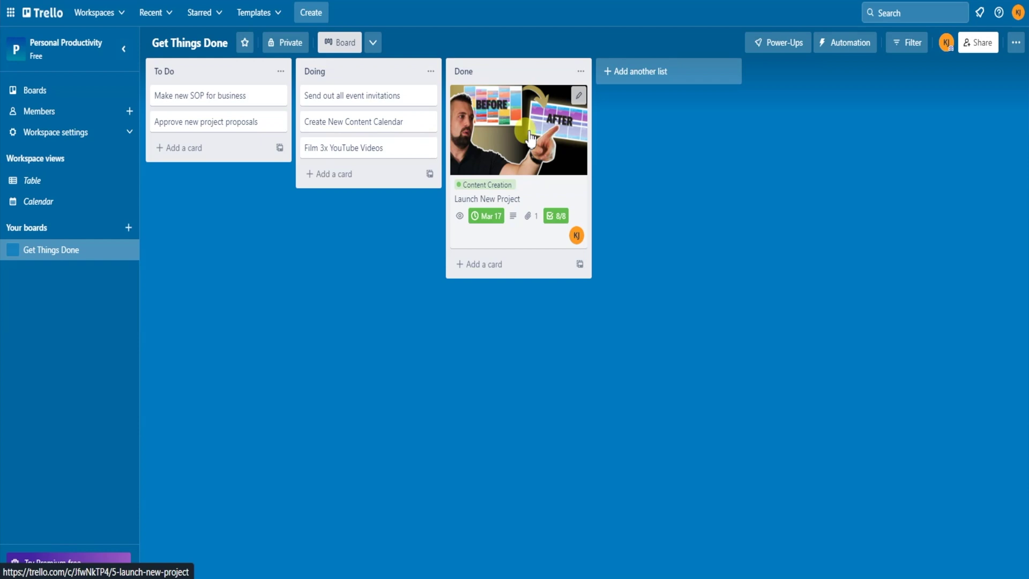
- Open Launch New Project, browse Attachment > Trello card or board, then cancel without attaching
left_click(531, 138)
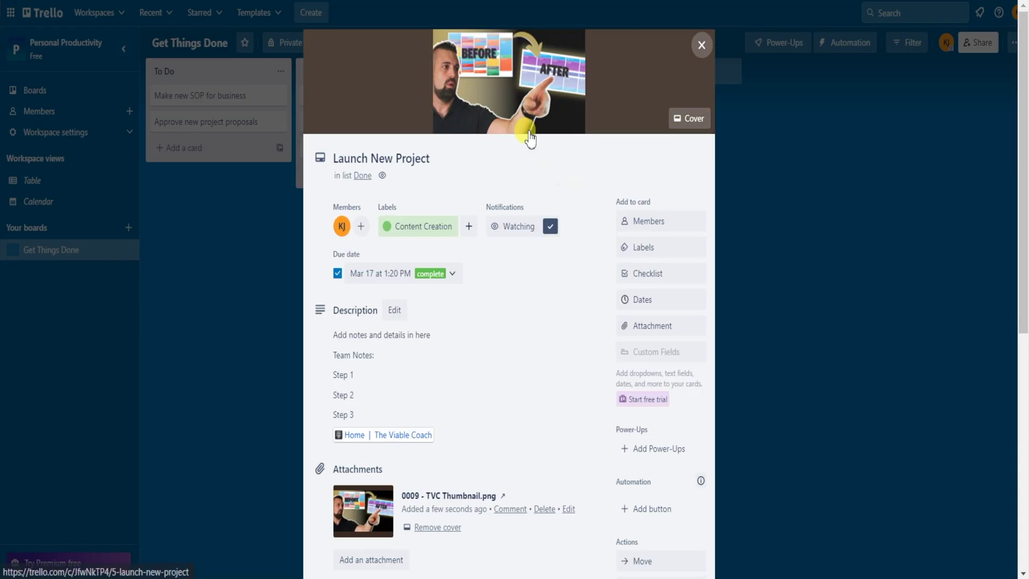
left_click(658, 329)
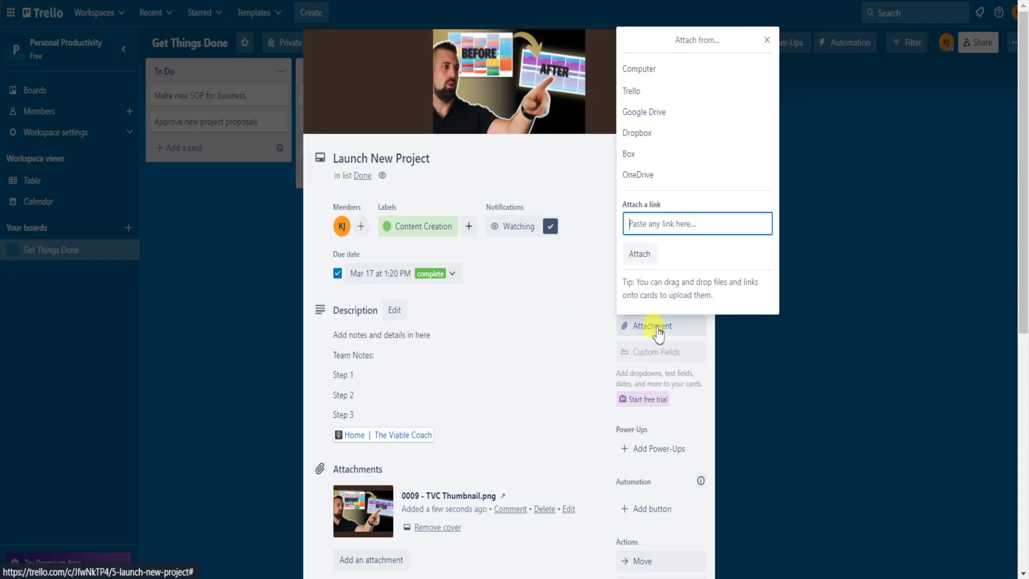
left_click(633, 91)
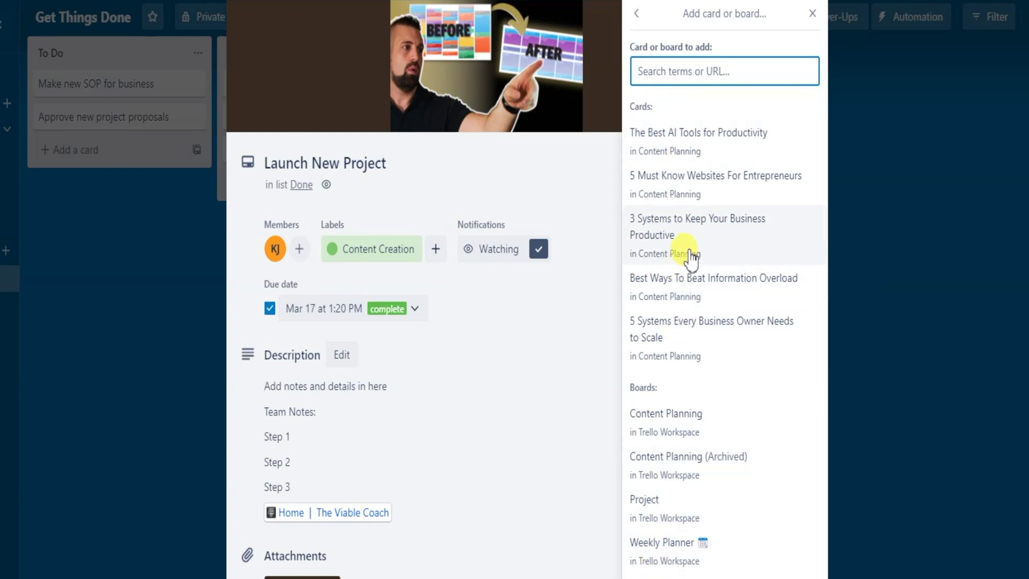
left_click(812, 14)
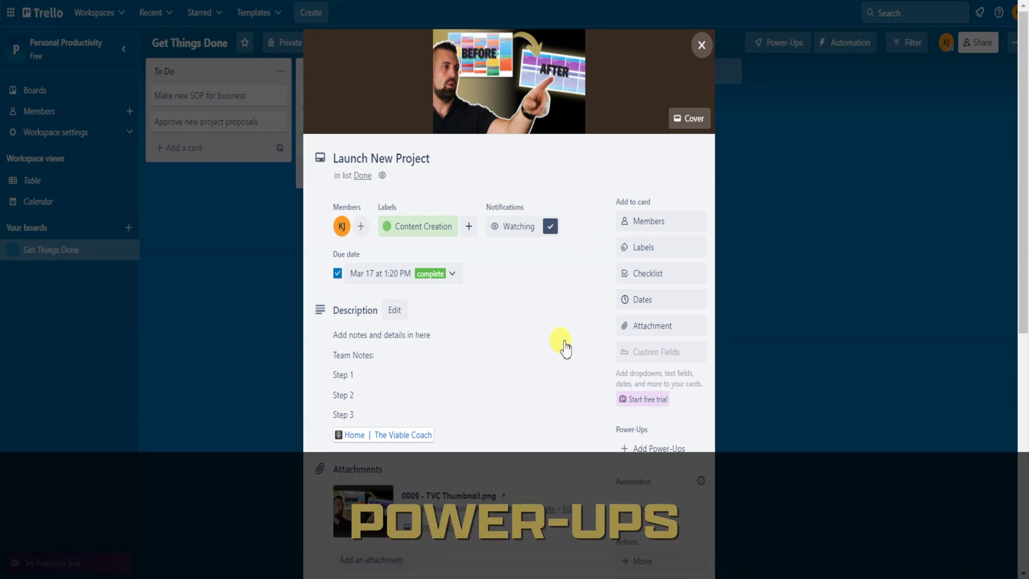
- Scroll through Launch New Project's details to the Power-Ups section, then close the card
scroll(568, 343, "down", 2)
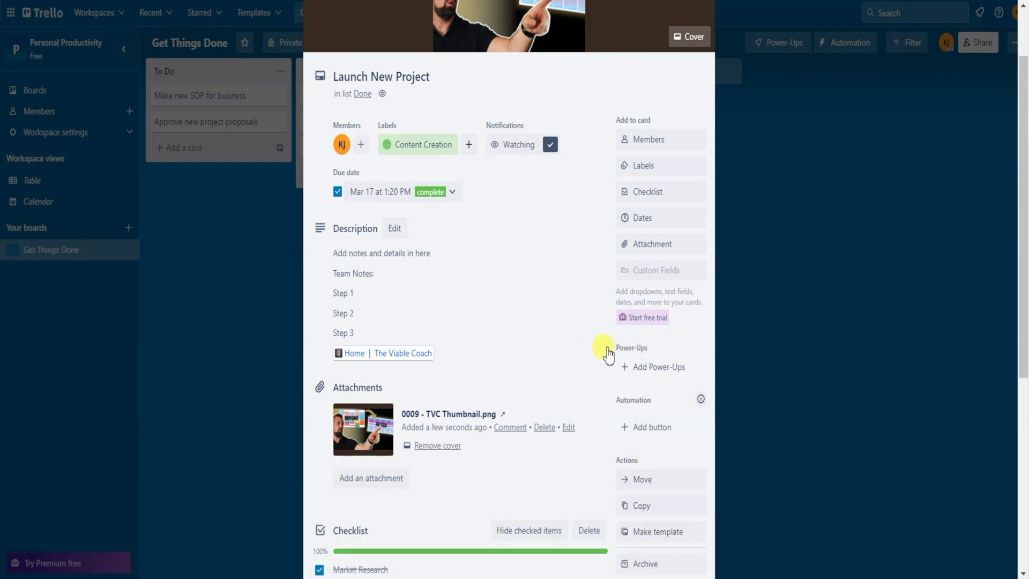
scroll(612, 337, "up", 2)
left_click(699, 43)
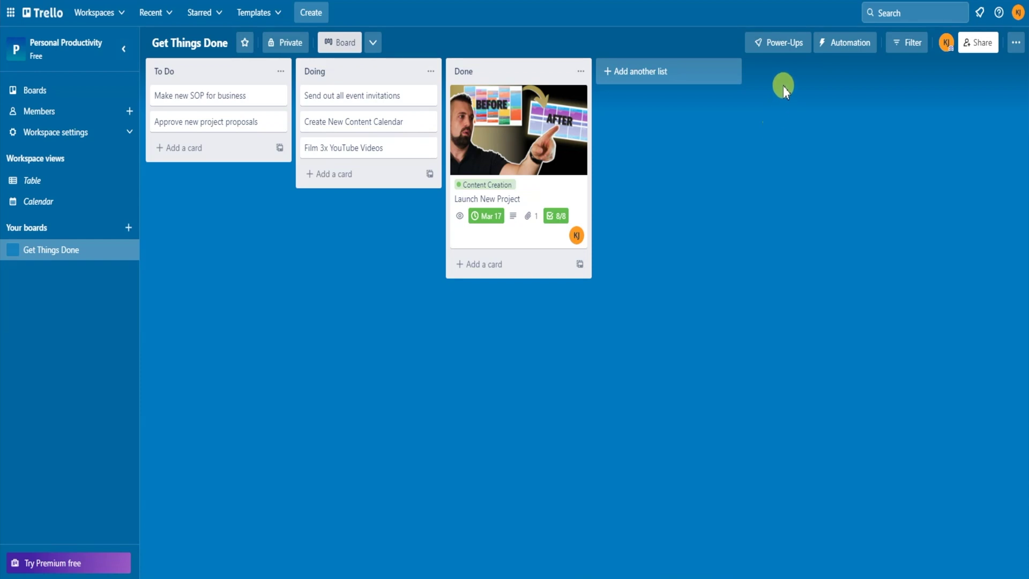
- Search 'calendar' in the Power-Ups directory and add the Calendar Power-Up to the board
left_click(784, 49)
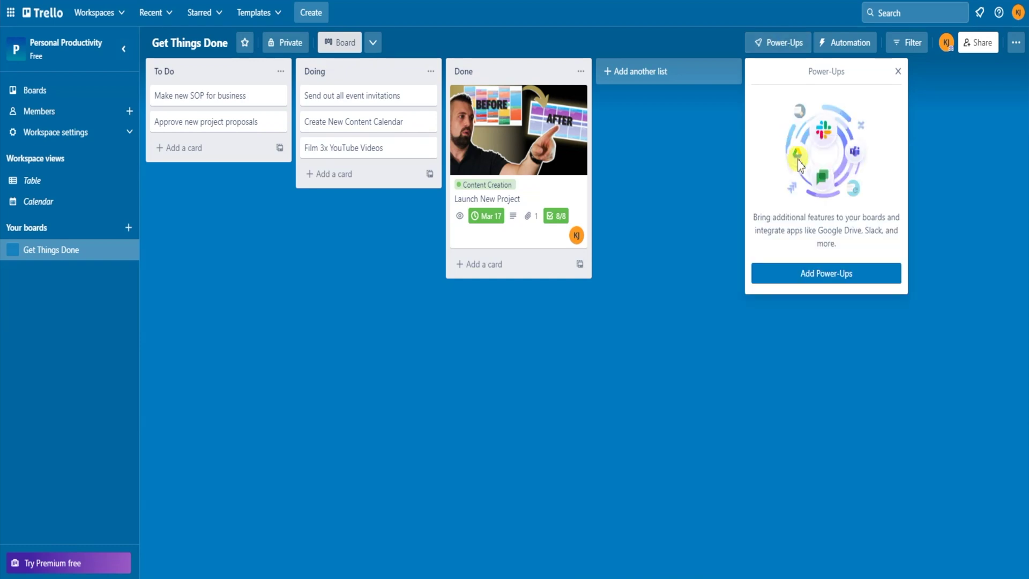
left_click(782, 274)
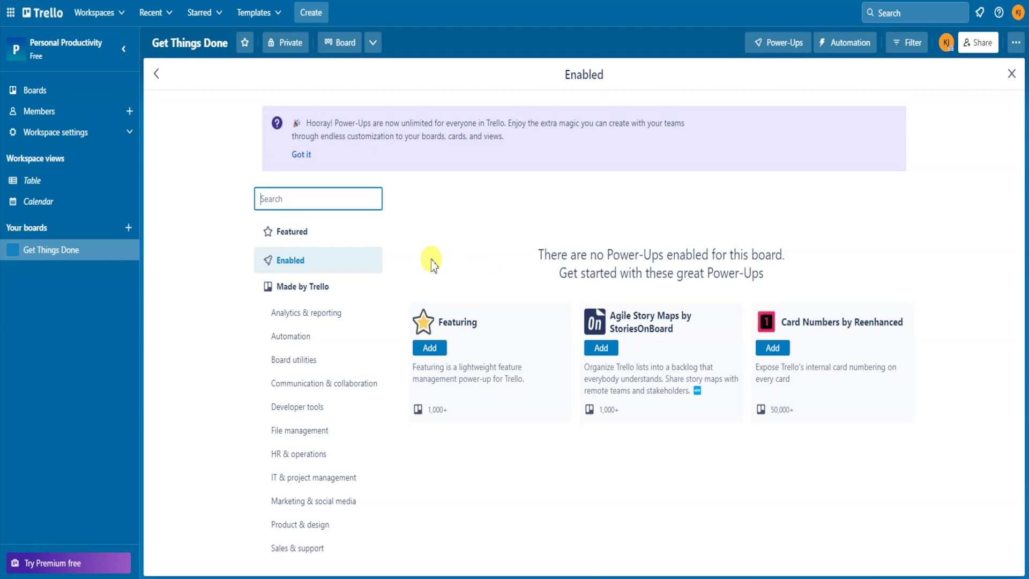
type("cal")
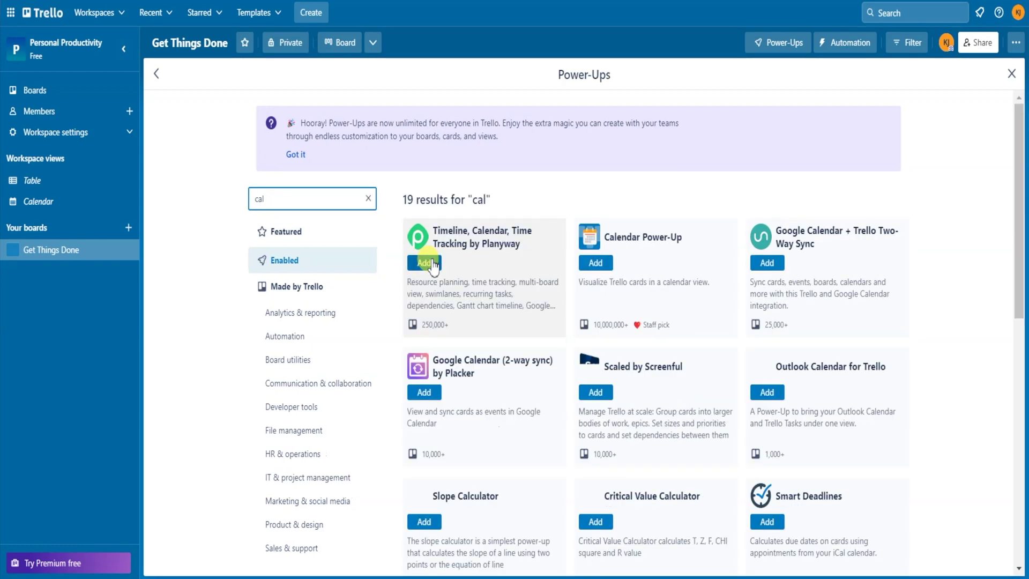
type("endar")
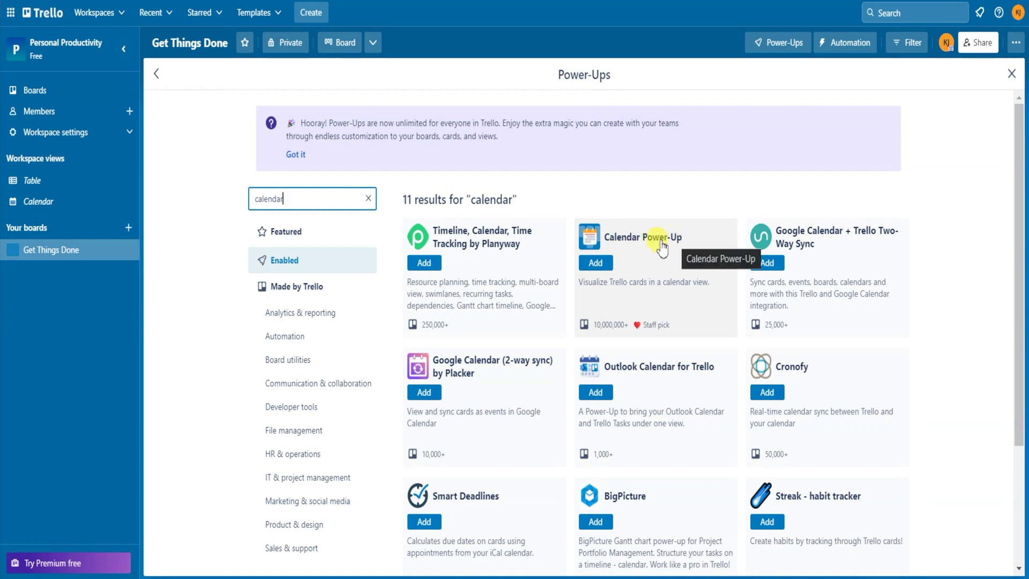
left_click(596, 263)
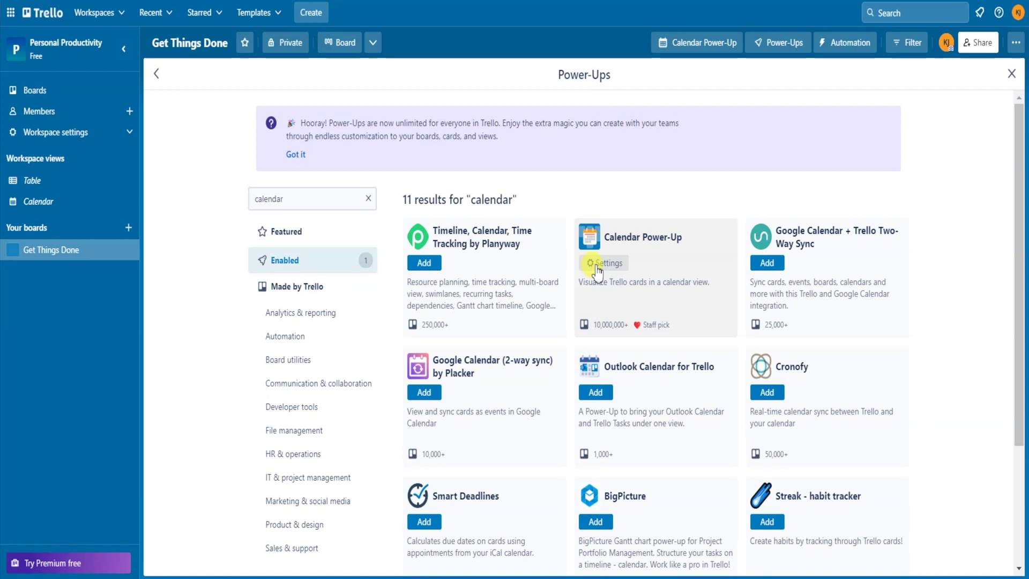
left_click(596, 264)
left_click(716, 193)
left_click(1011, 73)
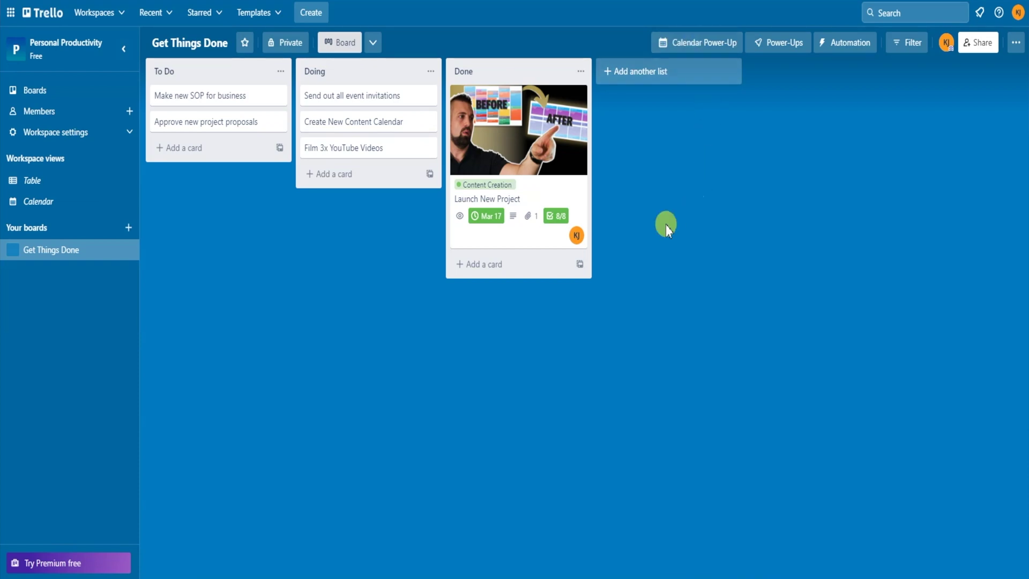
- Give Make new SOP for business a Mar 15 due date and Approve new project proposals Mar 16
left_click(200, 96)
left_click(642, 195)
left_click(696, 428)
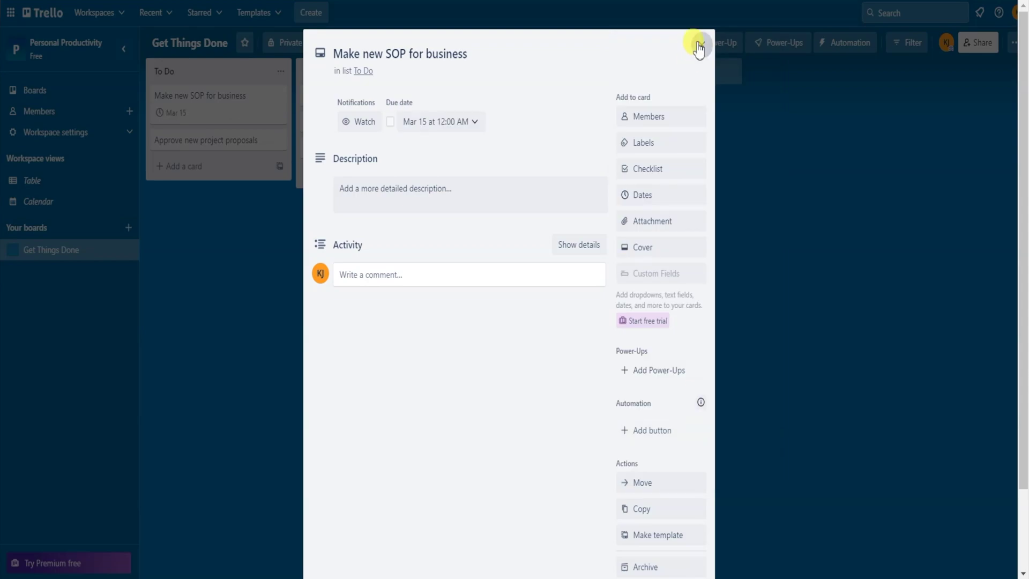
left_click(699, 47)
left_click(206, 140)
left_click(642, 195)
left_click(712, 193)
left_click(697, 427)
left_click(734, 229)
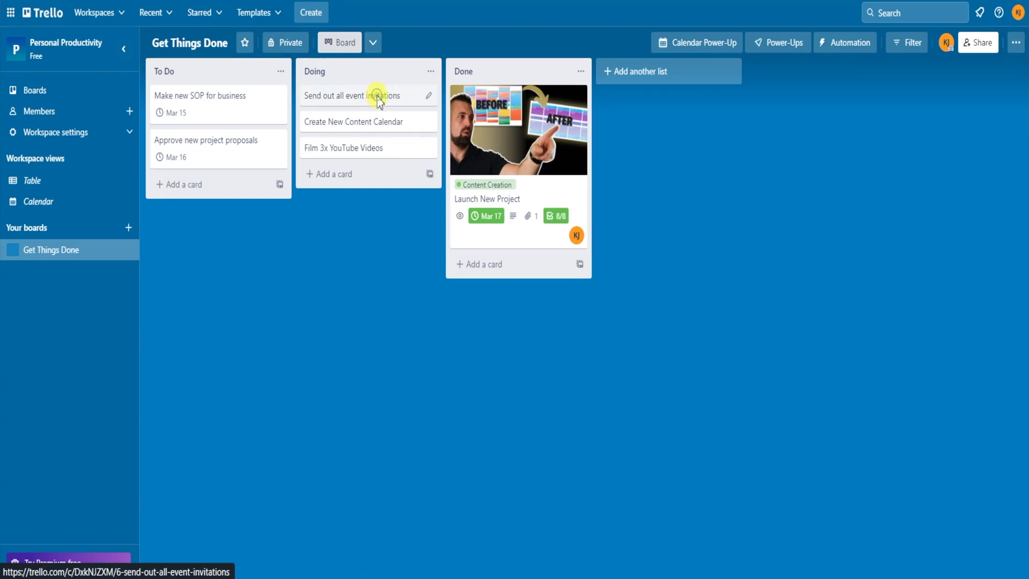
- Set Send out all event invitations to be due Mar 8
left_click(378, 96)
left_click(643, 195)
left_click(698, 146)
left_click(696, 427)
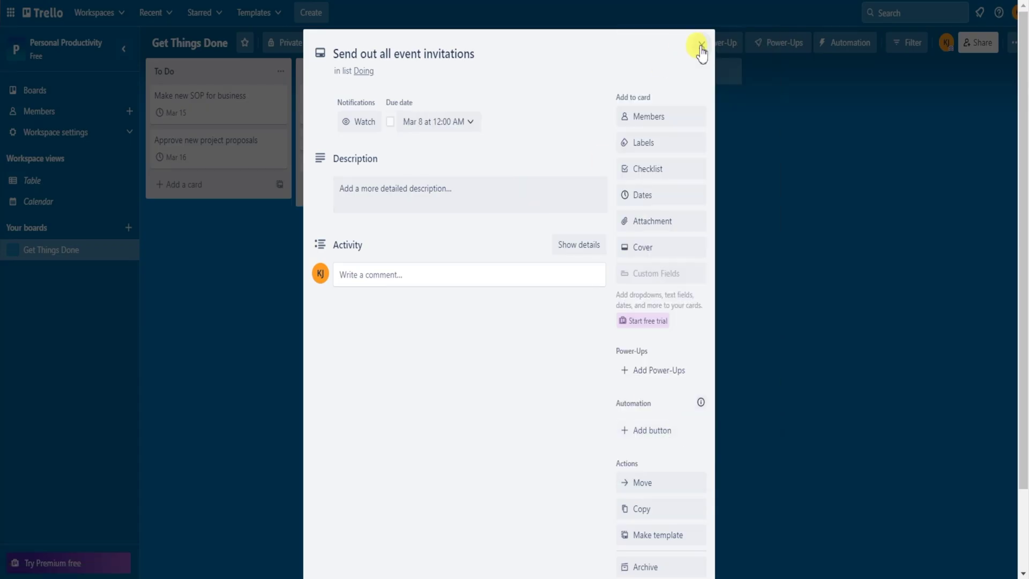
left_click(701, 48)
- Save a due date on Film 3x YouTube Videos and readjust Approve new project proposals' due date
left_click(351, 192)
left_click(642, 194)
left_click(696, 427)
left_click(235, 157)
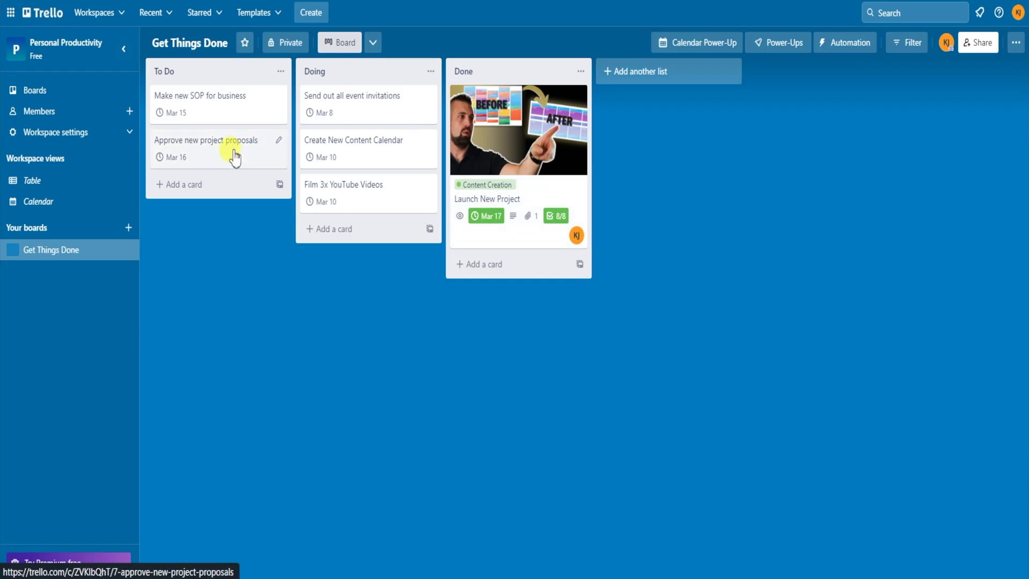
left_click(642, 195)
left_click(689, 202)
left_click(696, 428)
left_click(702, 46)
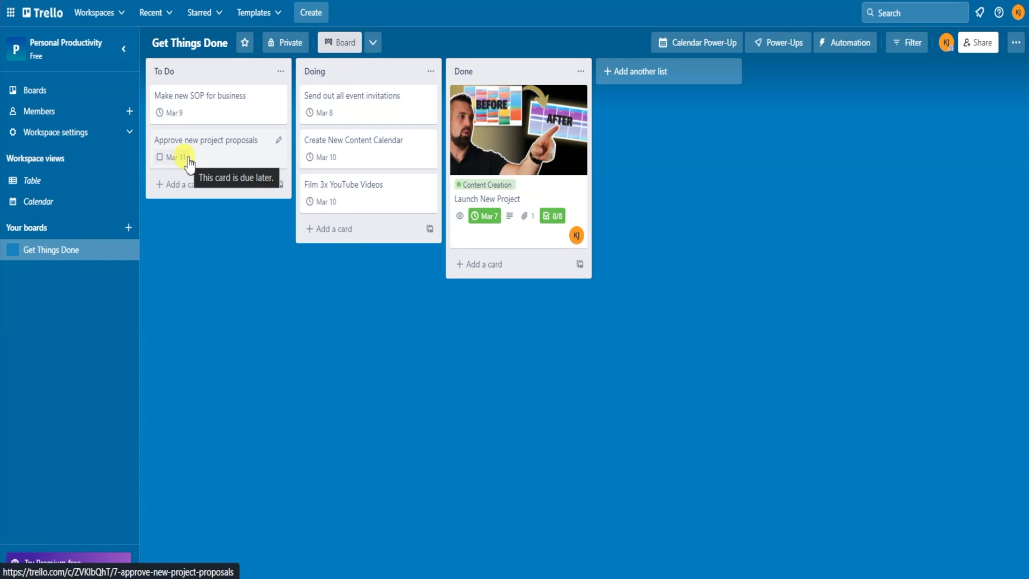
- In the board calendar, move event invitations to Mar 9 and the SOP and Content Calendar cards to Mar 8
left_click(692, 43)
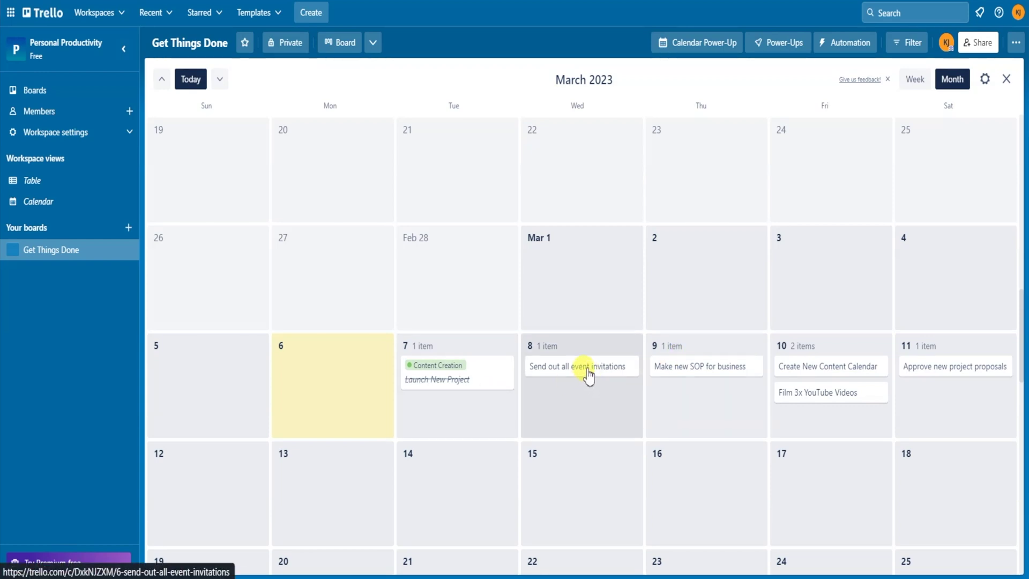
left_click_drag(591, 375, 590, 368)
left_click_drag(780, 395, 691, 396)
left_click_drag(781, 375, 552, 384)
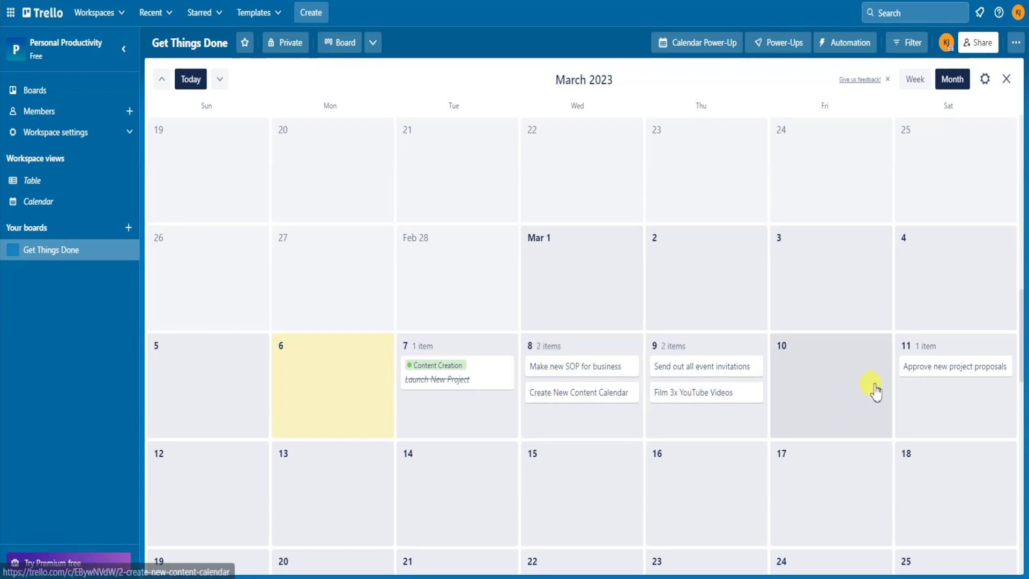
- Check Create New Content Calendar's details, then switch the calendar to Week view
left_click(582, 394)
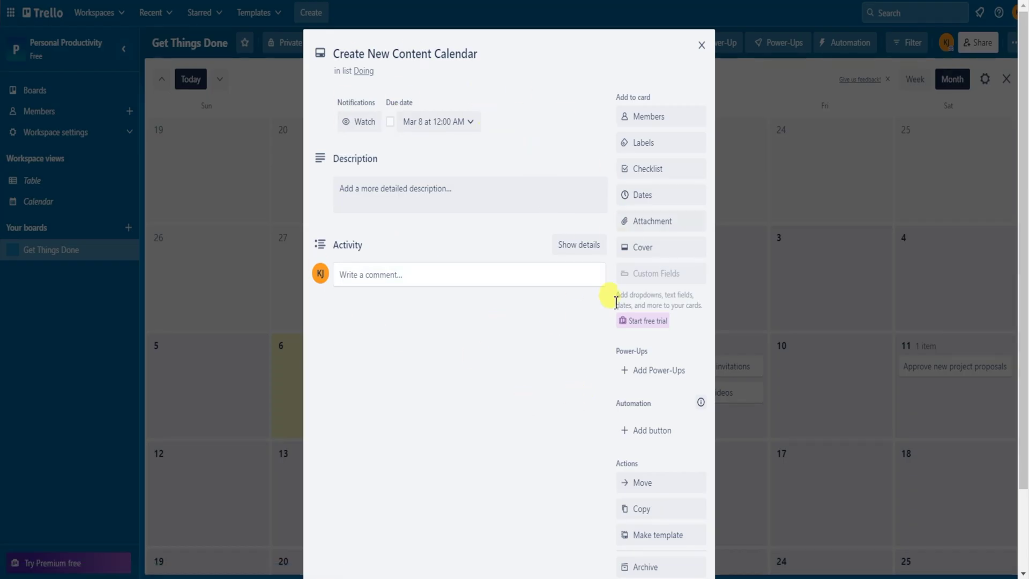
left_click(701, 46)
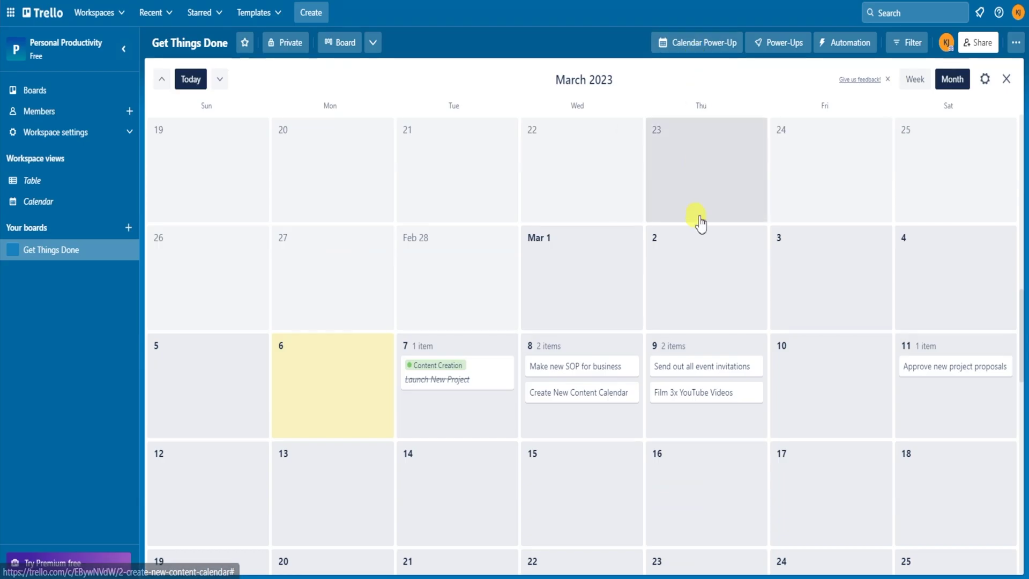
left_click(913, 81)
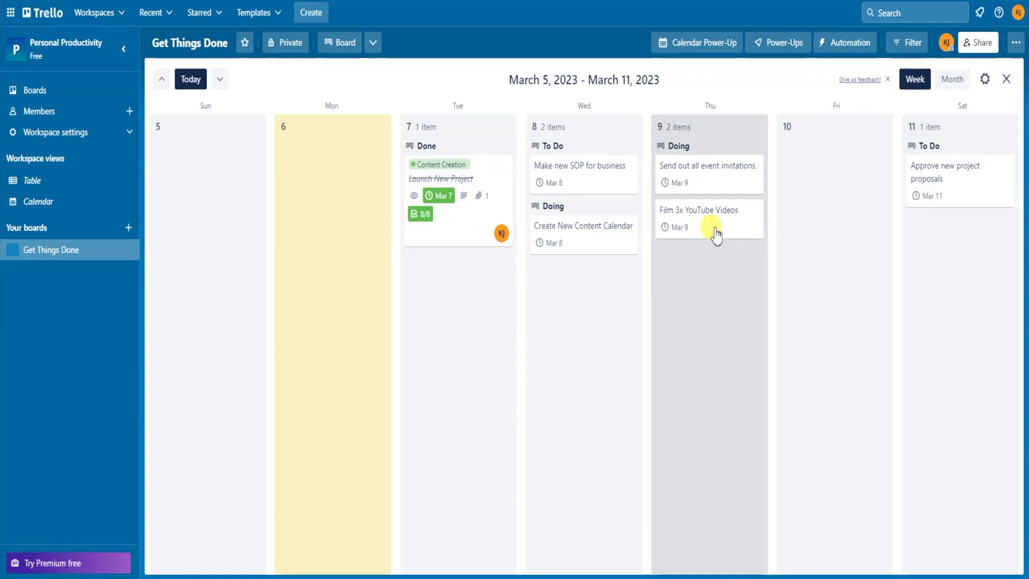
- In Week view, move Film to Friday Mar 10, Approve to Thursday Mar 9, invitations to Saturday Mar 11
left_click_drag(713, 227, 844, 198)
left_click_drag(912, 203, 712, 257)
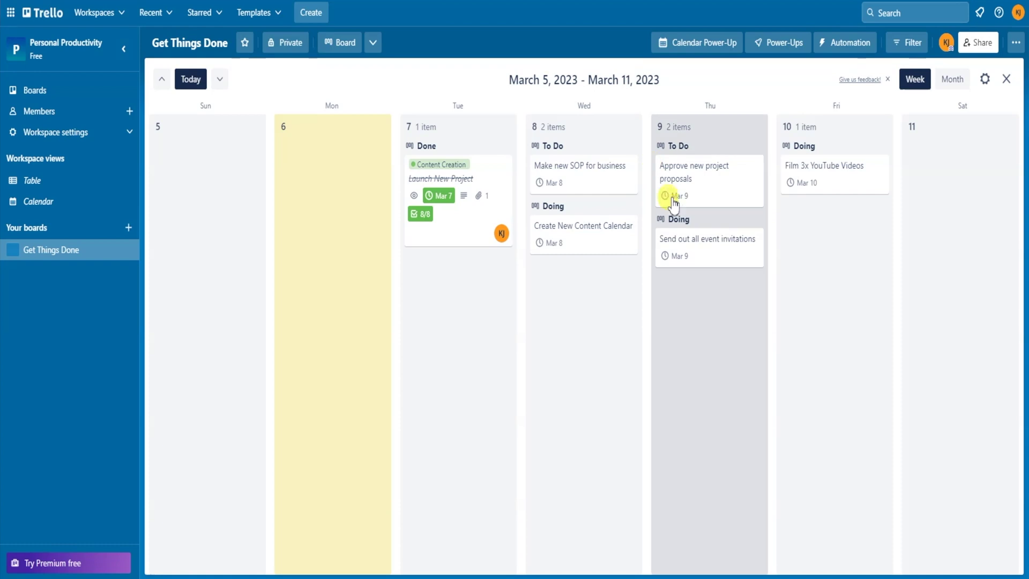
left_click_drag(699, 248, 932, 185)
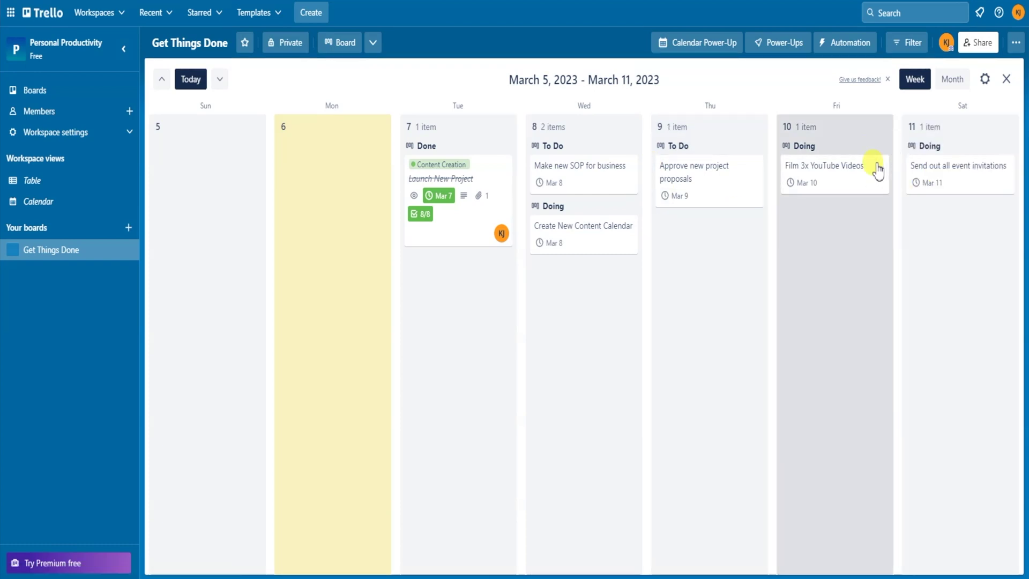
- Close the calendar to return to the Get Things Done board view
left_click(1005, 79)
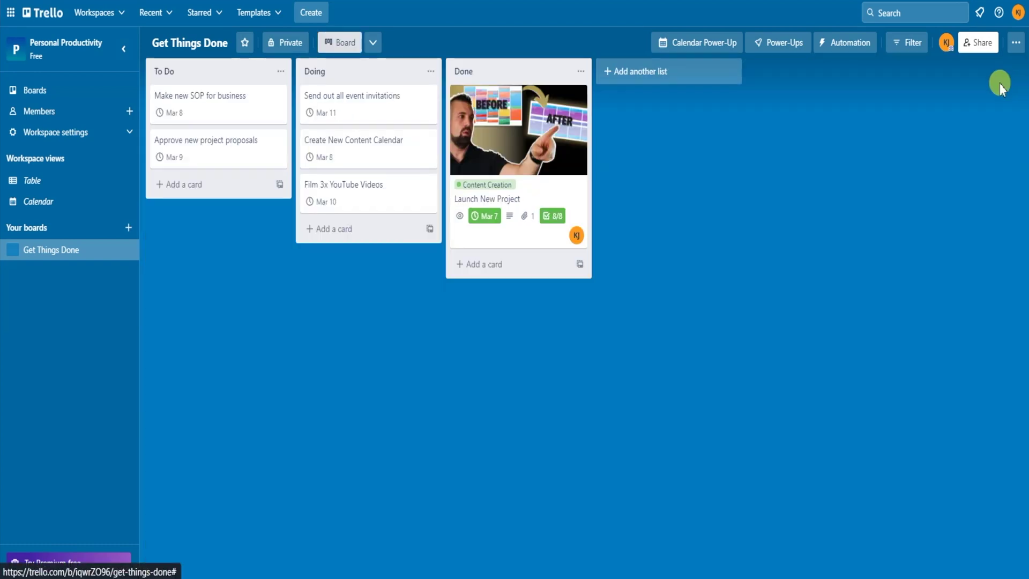